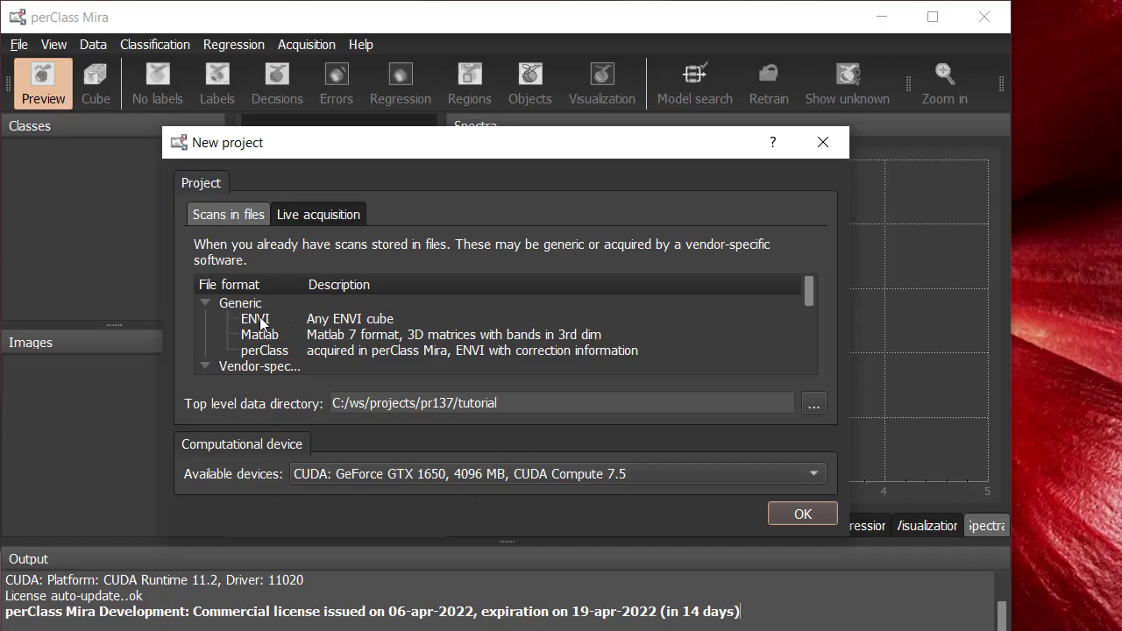
- Select the perClass scan file format, widening the format column to read full names
{"action": "left_click", "coordinate": [280, 353]}
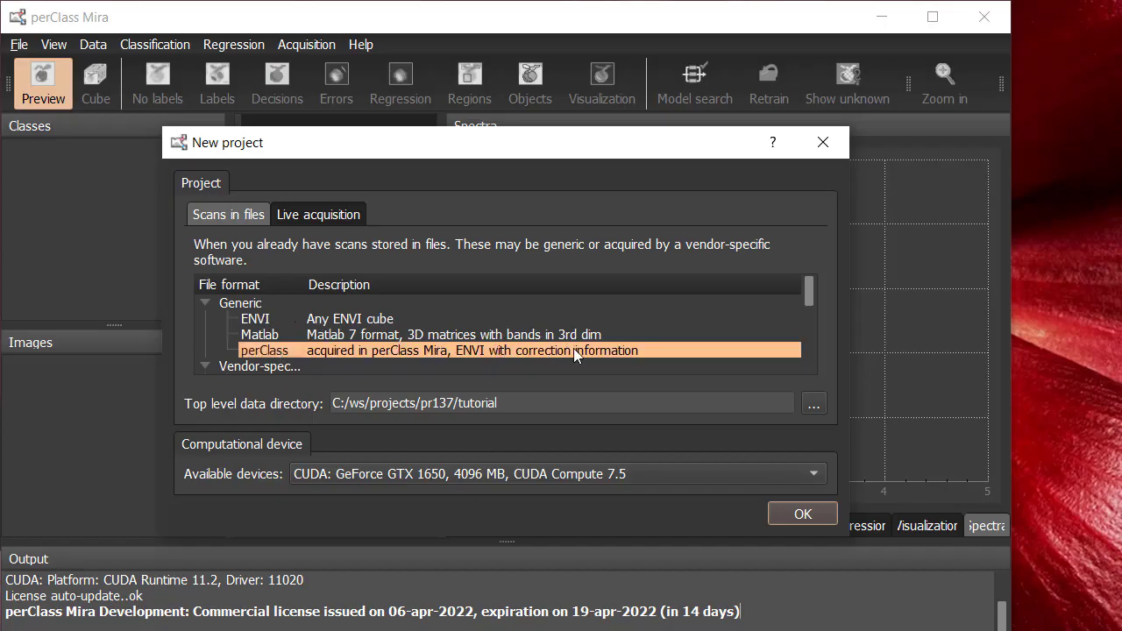
{"action": "scroll", "coordinate": [573, 348], "scroll_direction": "down", "scroll_amount": 2}
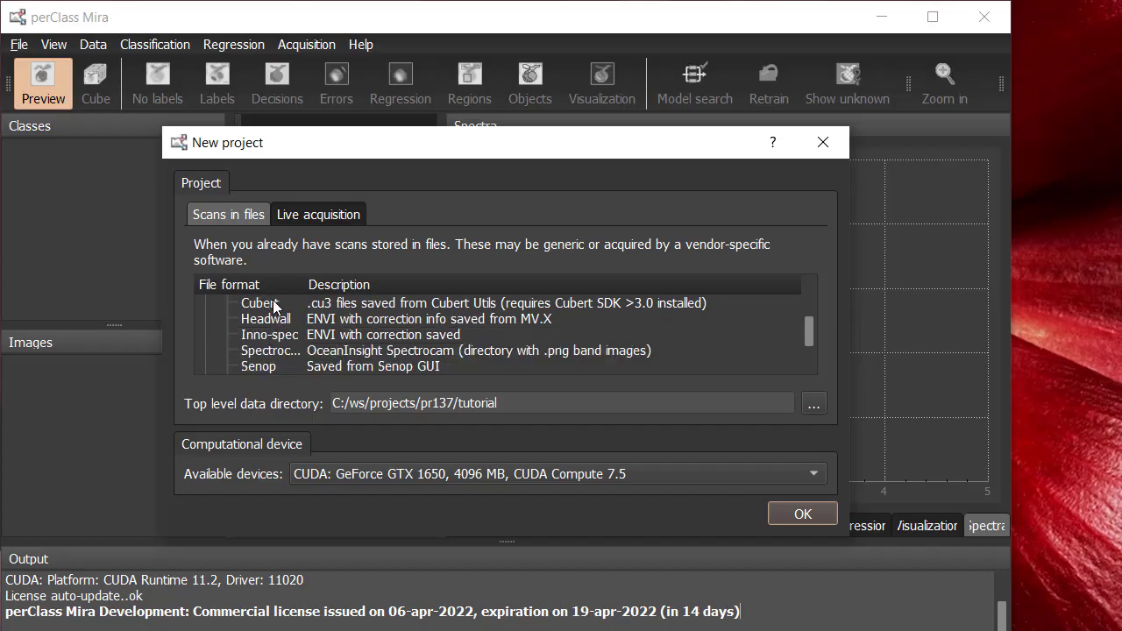
{"action": "scroll", "coordinate": [287, 345], "scroll_direction": "down", "scroll_amount": 1}
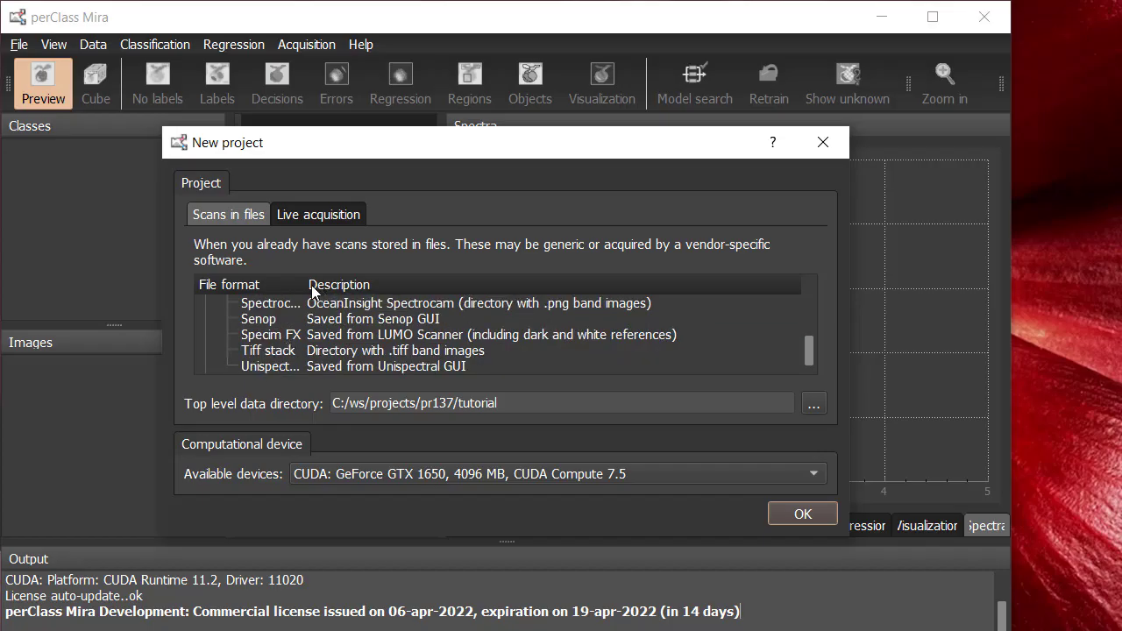
{"action": "left_click_drag", "start_coordinate": [312, 292], "coordinate": [353, 291]}
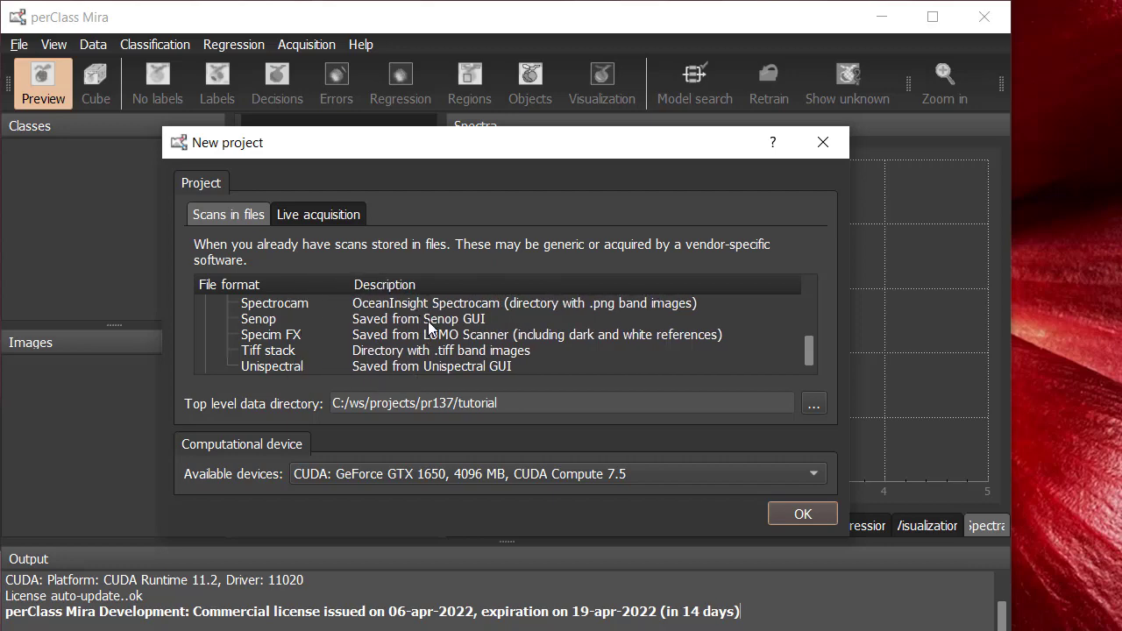
{"action": "scroll", "coordinate": [431, 330], "scroll_direction": "up", "scroll_amount": 4}
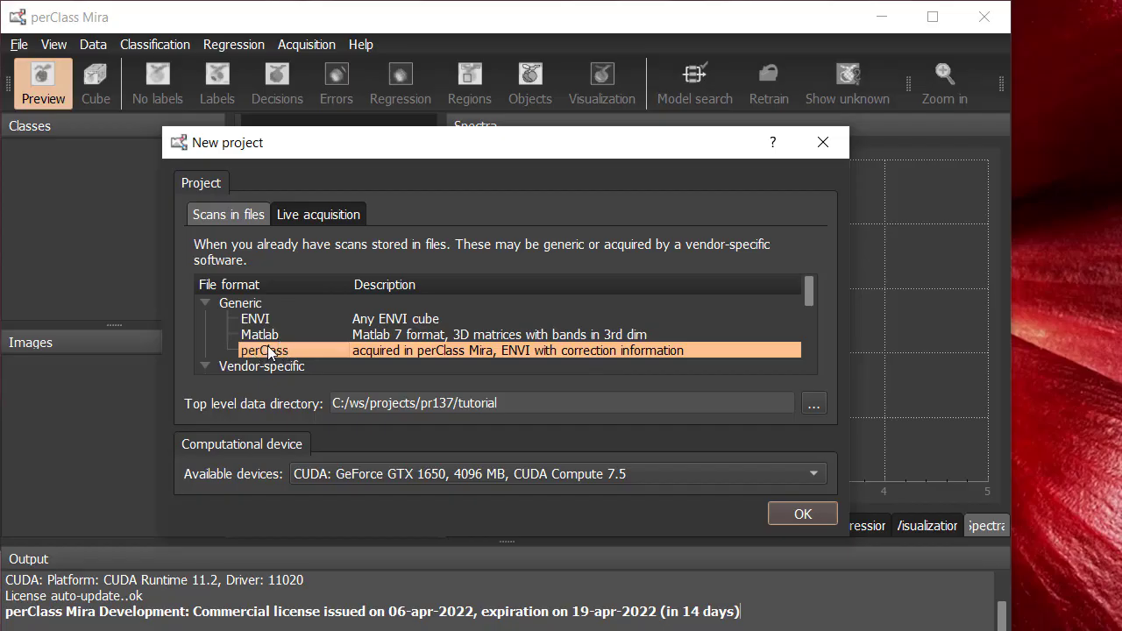
- Switch to live acquisition and choose Unispectral as the camera type
{"action": "left_click", "coordinate": [320, 218]}
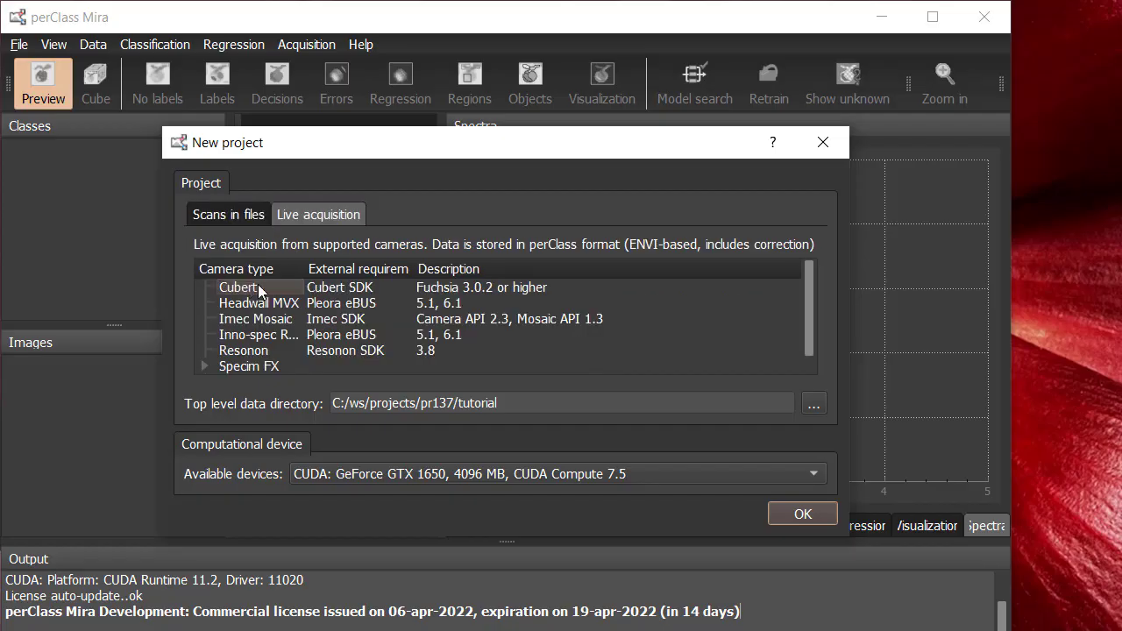
{"action": "left_click_drag", "start_coordinate": [306, 268], "coordinate": [353, 268]}
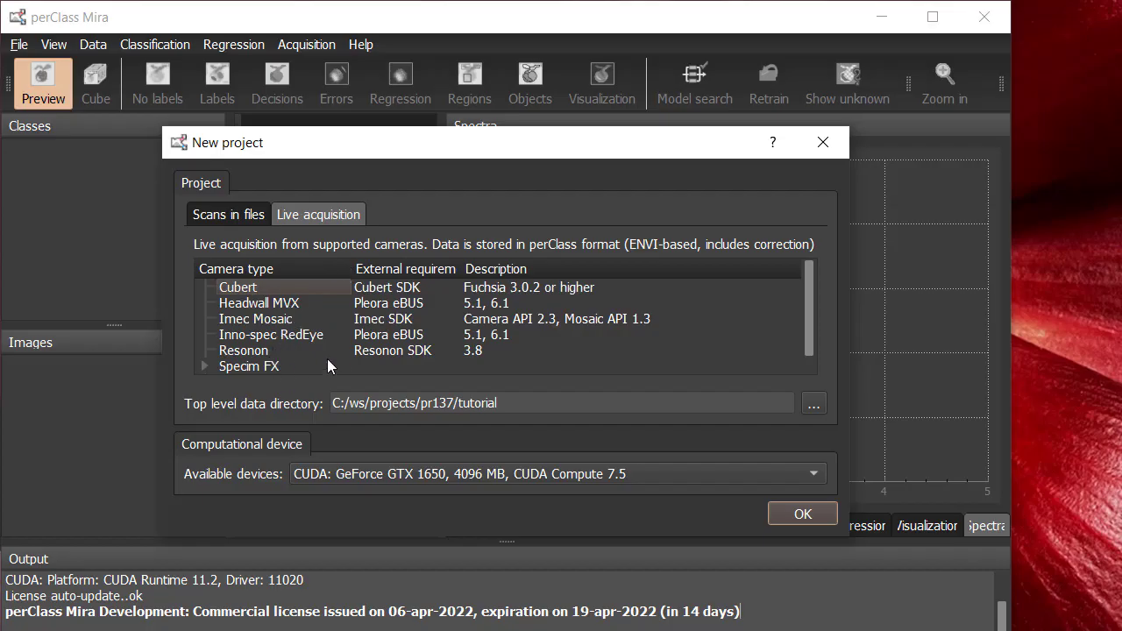
{"action": "scroll", "coordinate": [287, 308], "scroll_direction": "down", "scroll_amount": 1}
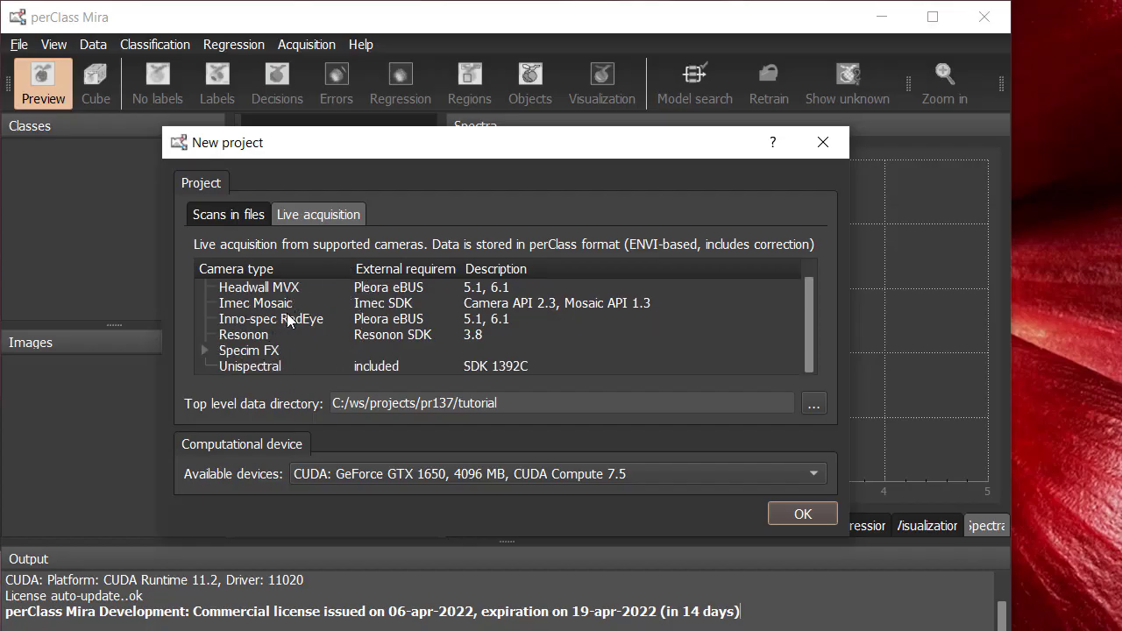
{"action": "left_click", "coordinate": [255, 365]}
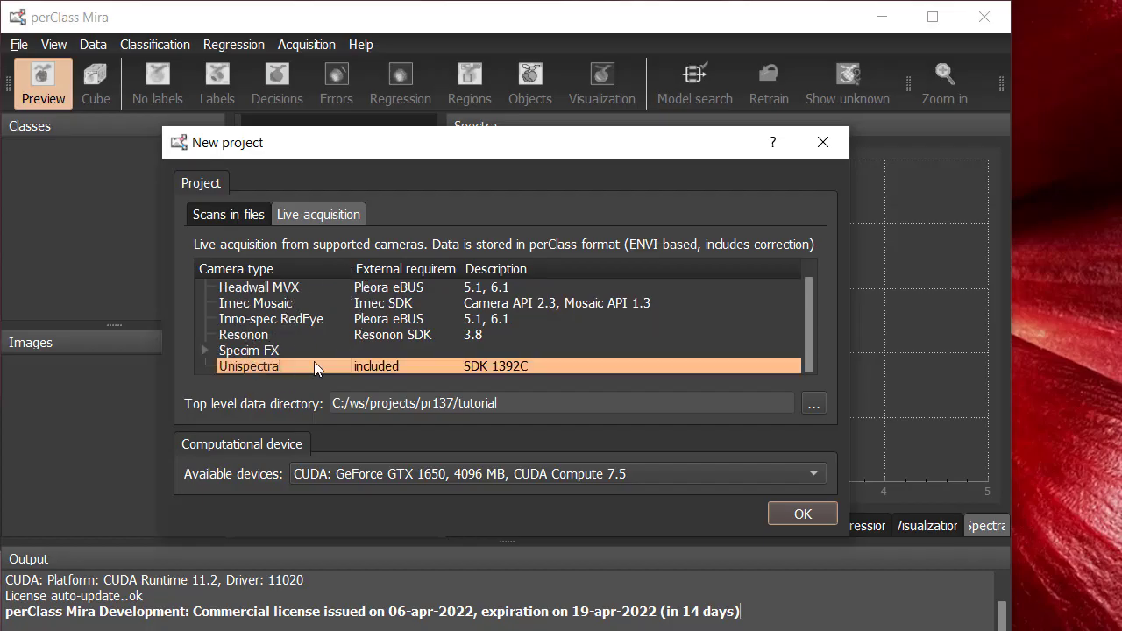
- Create the project and initialize the Unispectral camera from the Acquisition menu
{"action": "left_click", "coordinate": [804, 515]}
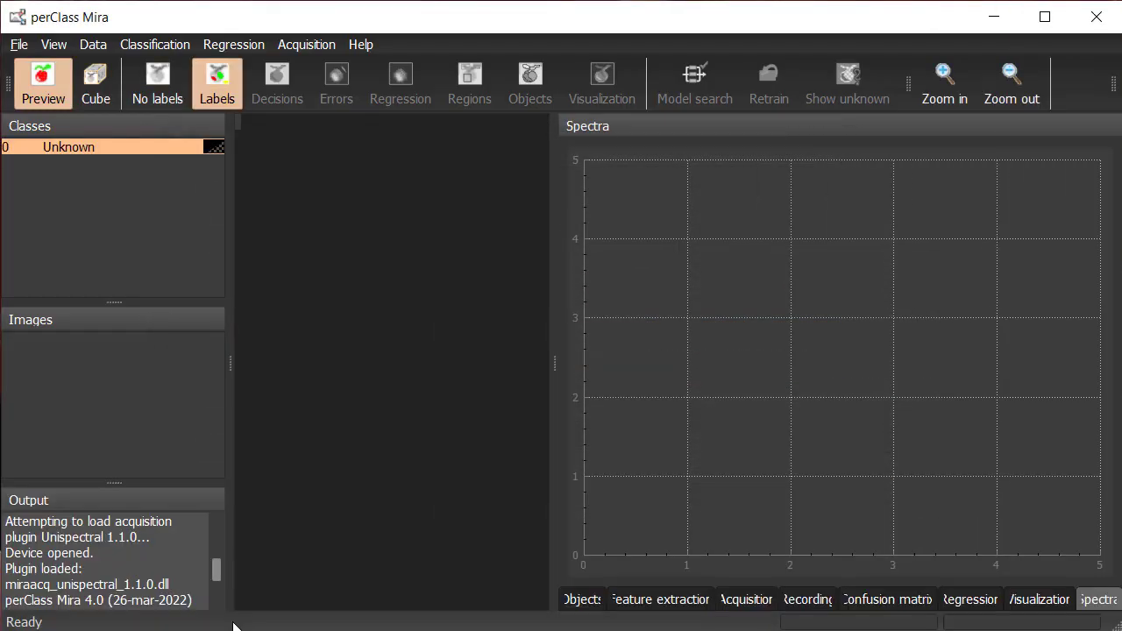
{"action": "left_click", "coordinate": [289, 47]}
{"action": "mouse_move", "coordinate": [487, 68]}
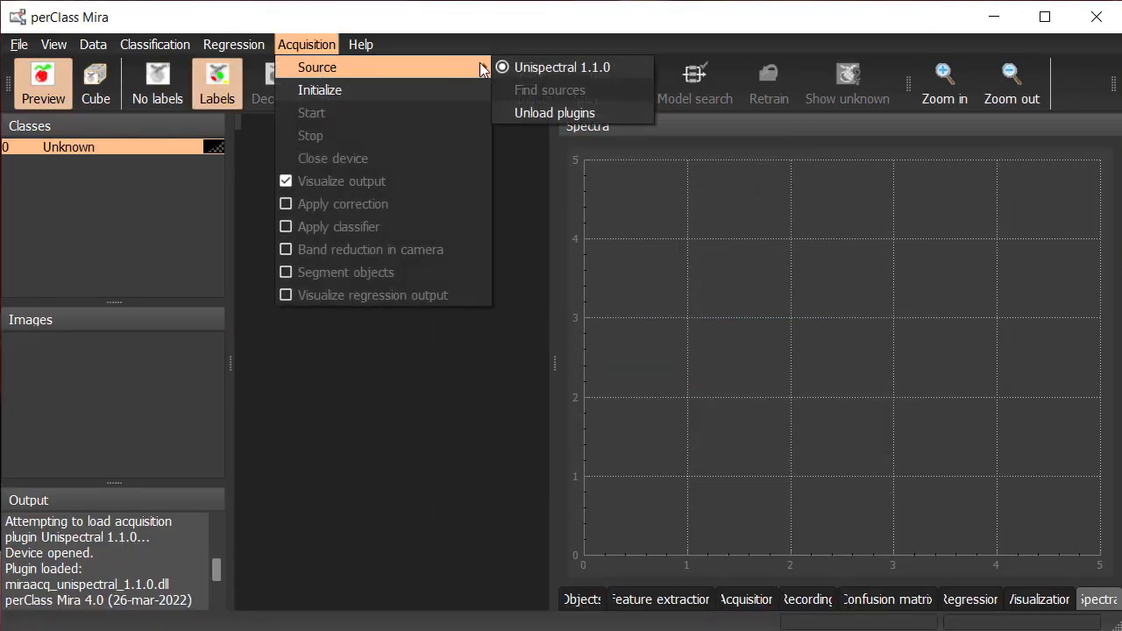
{"action": "left_click", "coordinate": [413, 88]}
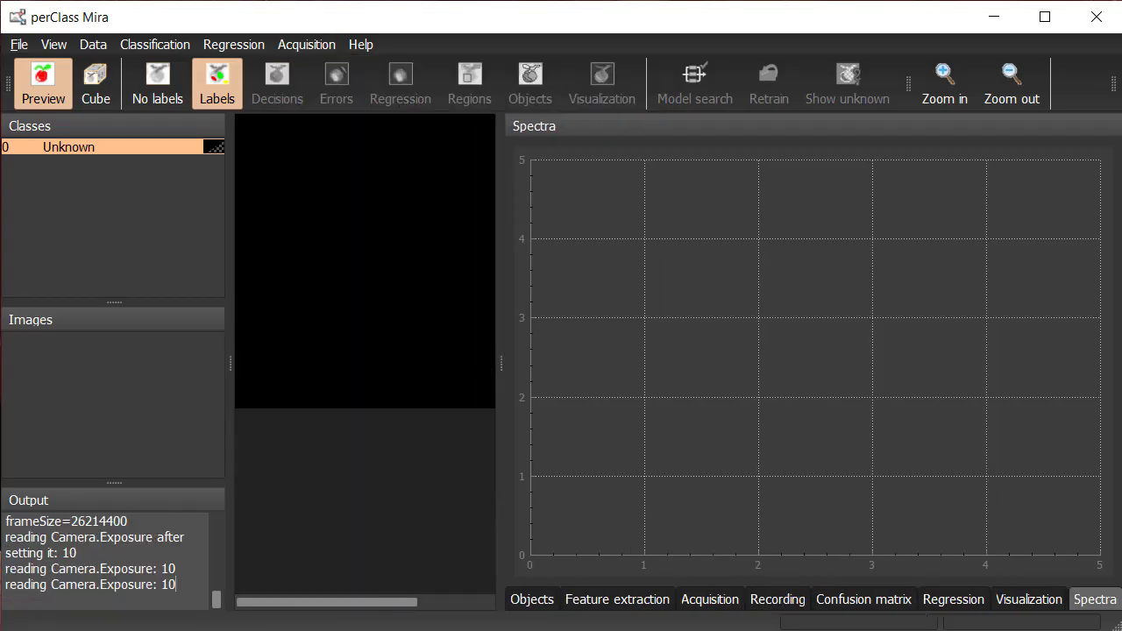
- Enlarge the image preview and start live acquisition with the speed readouts showing
{"action": "left_click_drag", "start_coordinate": [231, 319], "coordinate": [169, 318]}
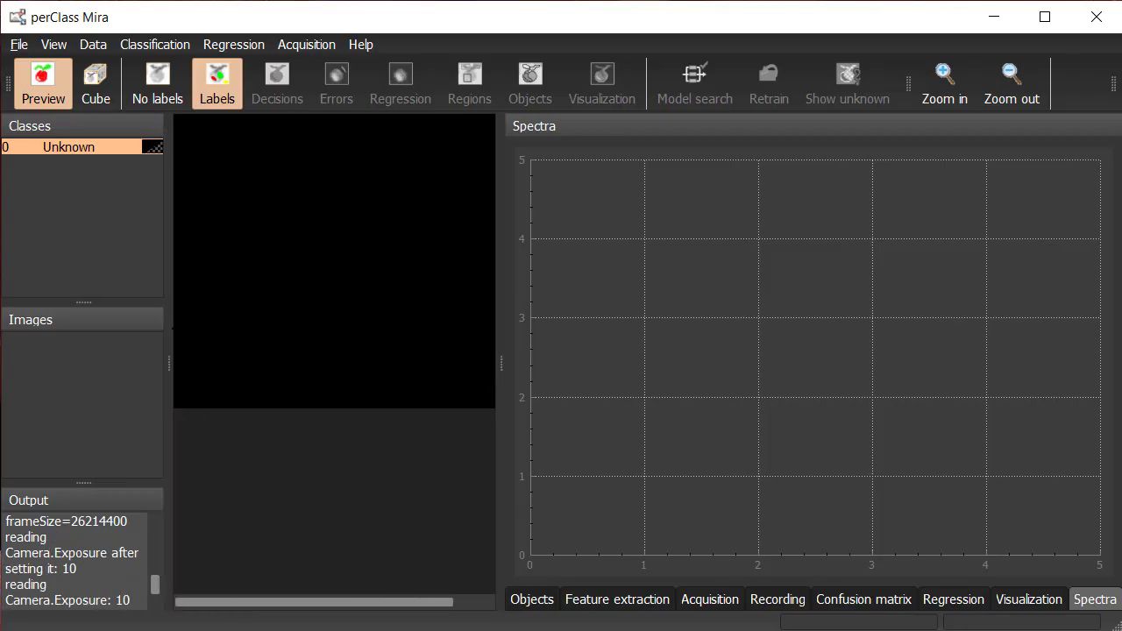
{"action": "left_click", "coordinate": [703, 599]}
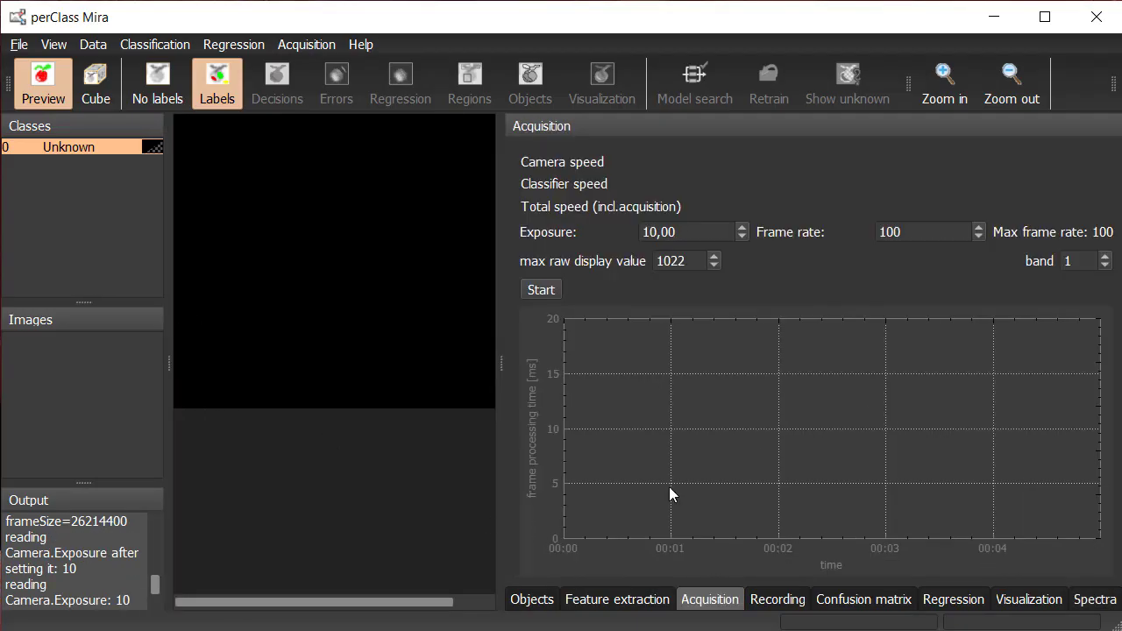
{"action": "left_click", "coordinate": [553, 291]}
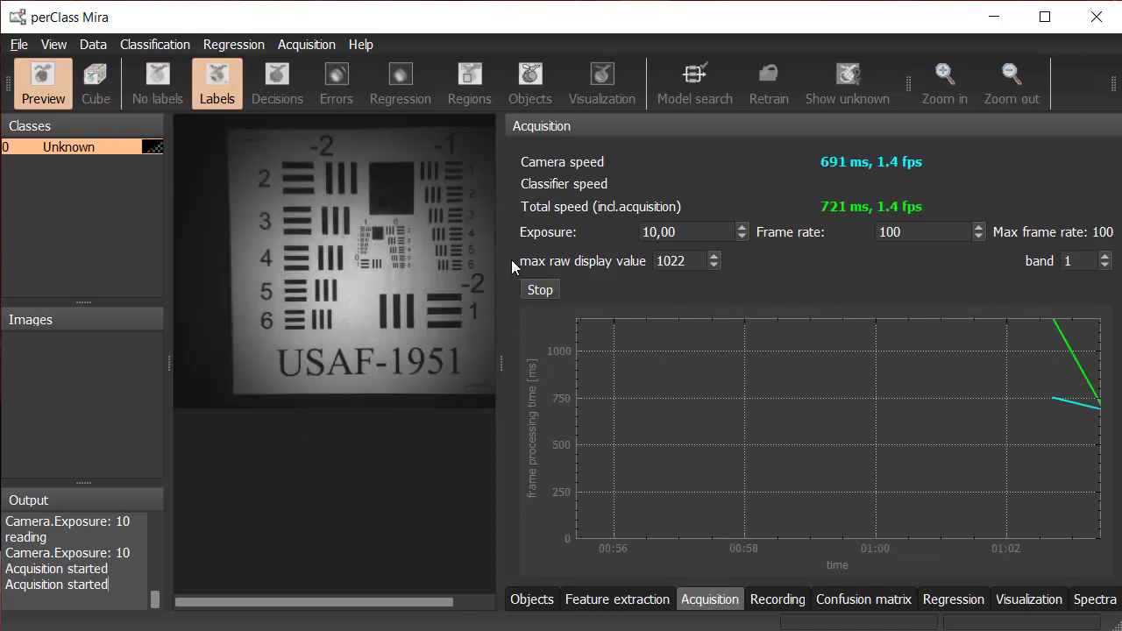
{"action": "scroll", "coordinate": [446, 246], "scroll_direction": "down", "scroll_amount": 1}
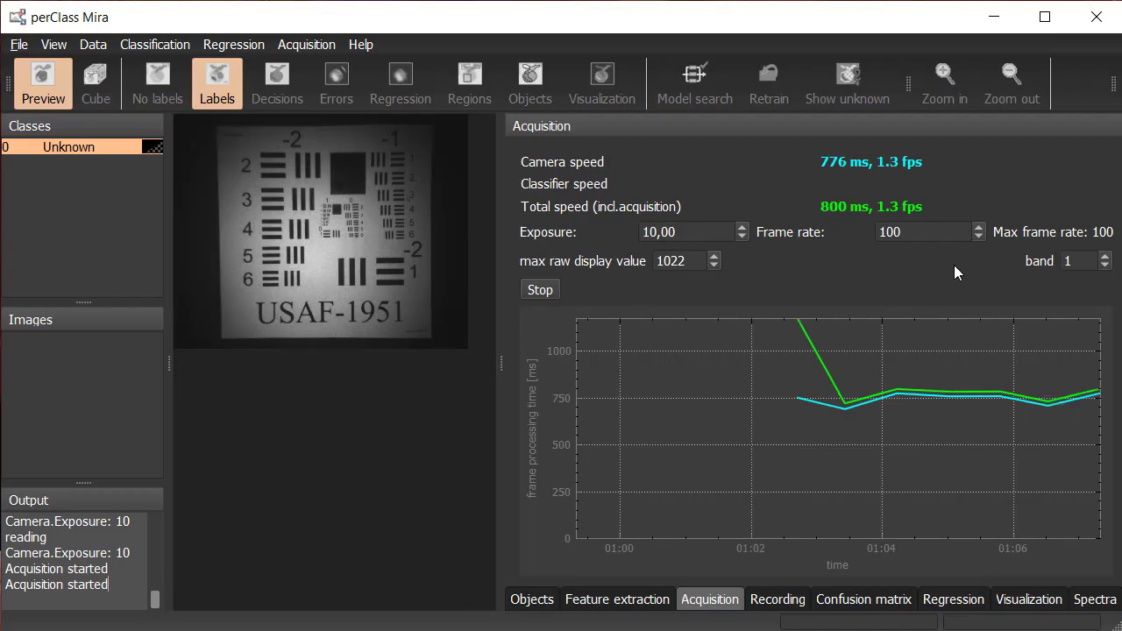
- Show band 9 of the live image
{"action": "double_click", "coordinate": [1063, 260]}
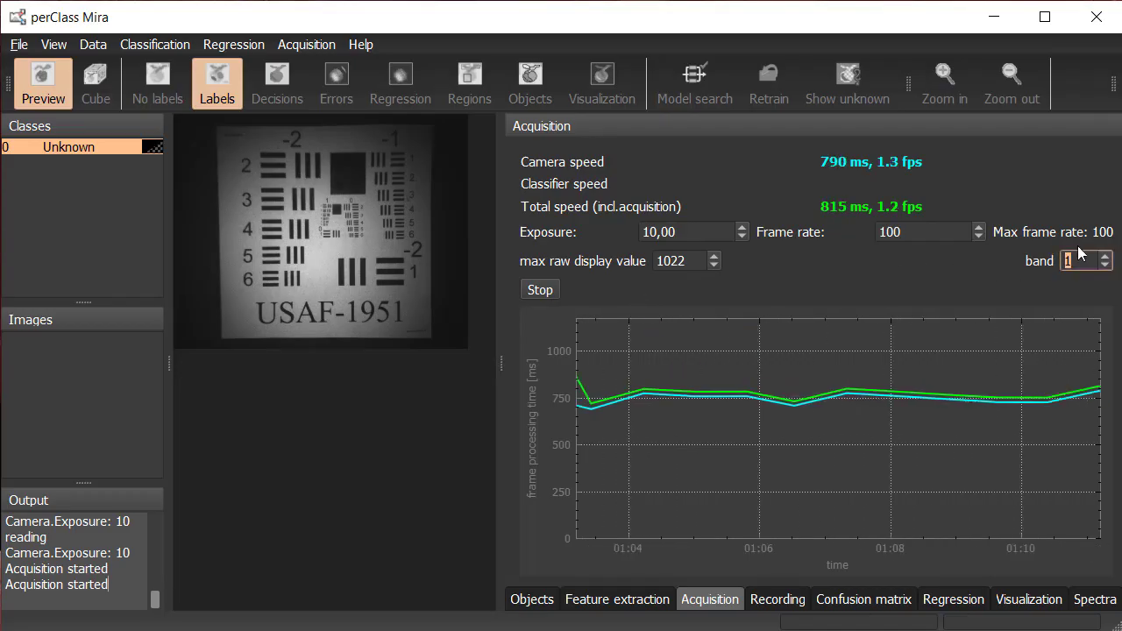
{"action": "type", "text": "2"}
{"action": "key", "text": "BackSpace"}
{"action": "type", "text": "7"}
{"action": "key", "text": "BackSpace"}
{"action": "type", "text": "9"}
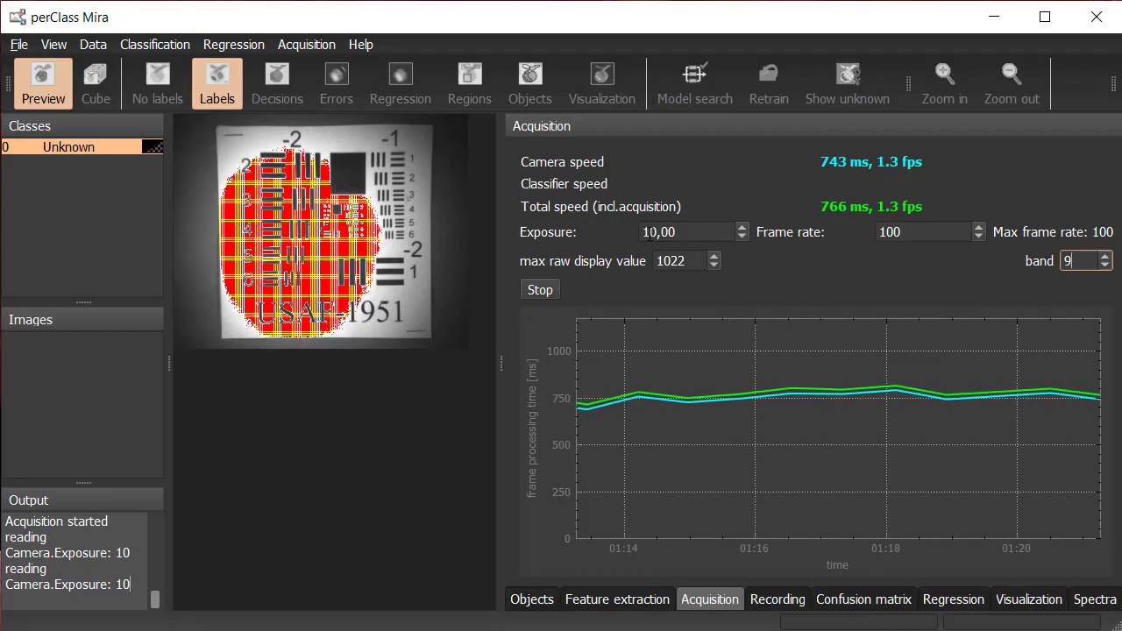
- Lower the camera exposure to 8, then 6, then 5, raising the frame rate to 200
{"action": "double_click", "coordinate": [631, 233]}
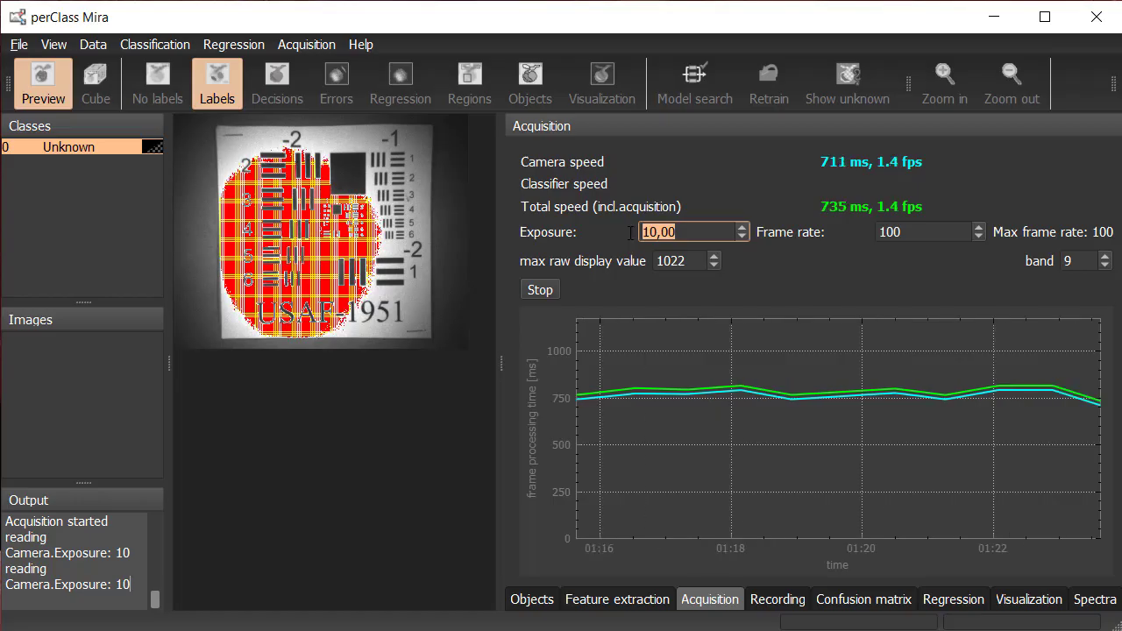
{"action": "type", "text": "8"}
{"action": "key", "text": "Return"}
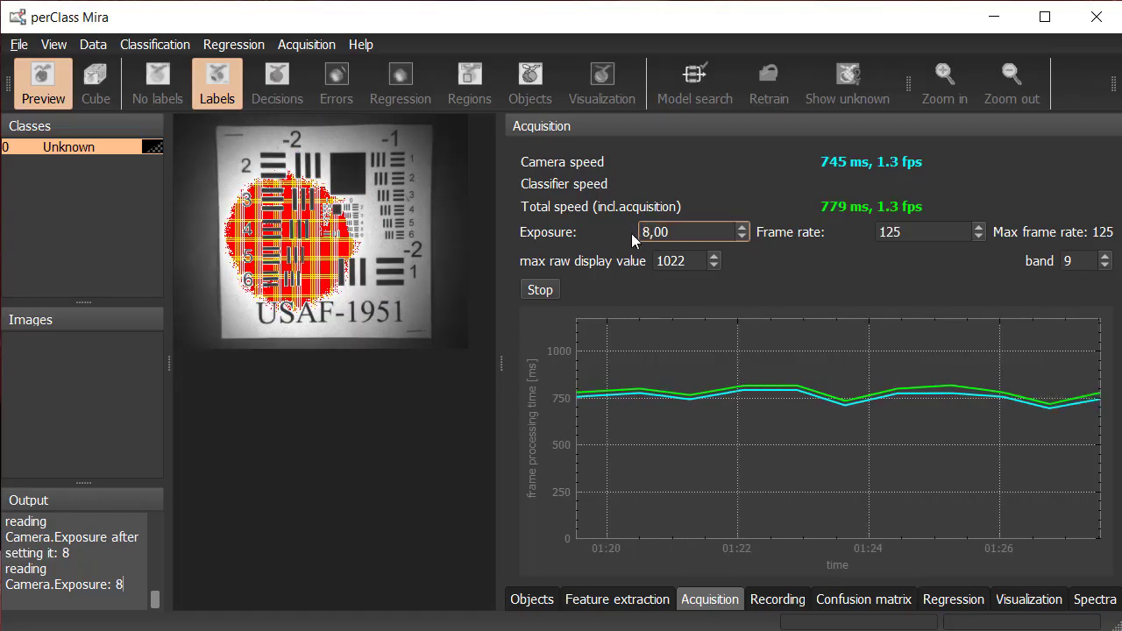
{"action": "double_click", "coordinate": [641, 233]}
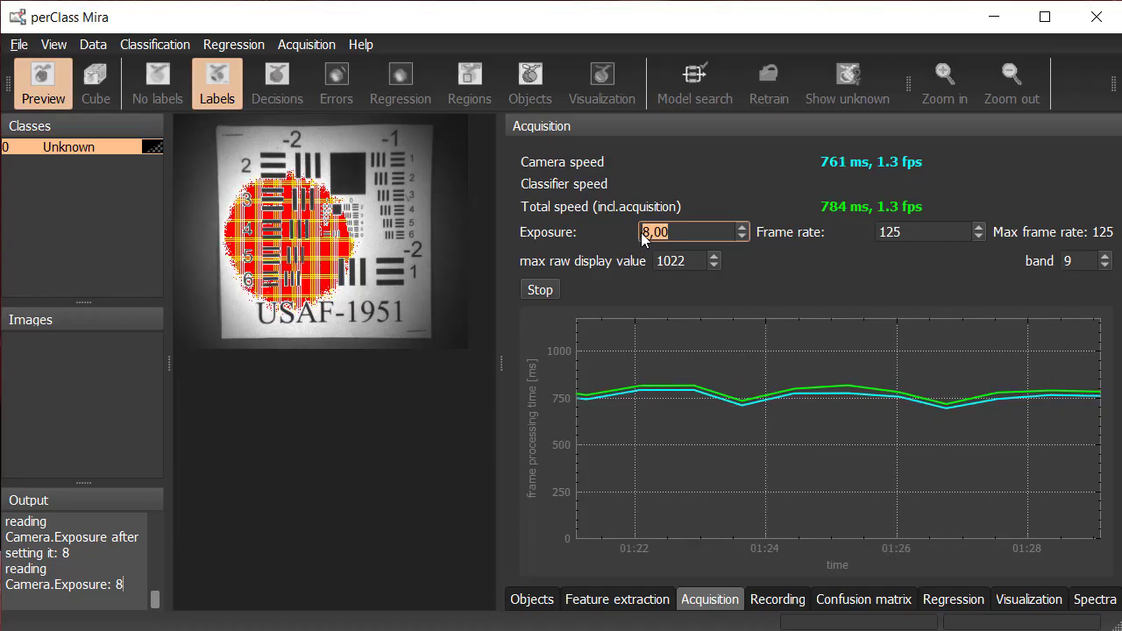
{"action": "type", "text": "6"}
{"action": "key", "text": "Return"}
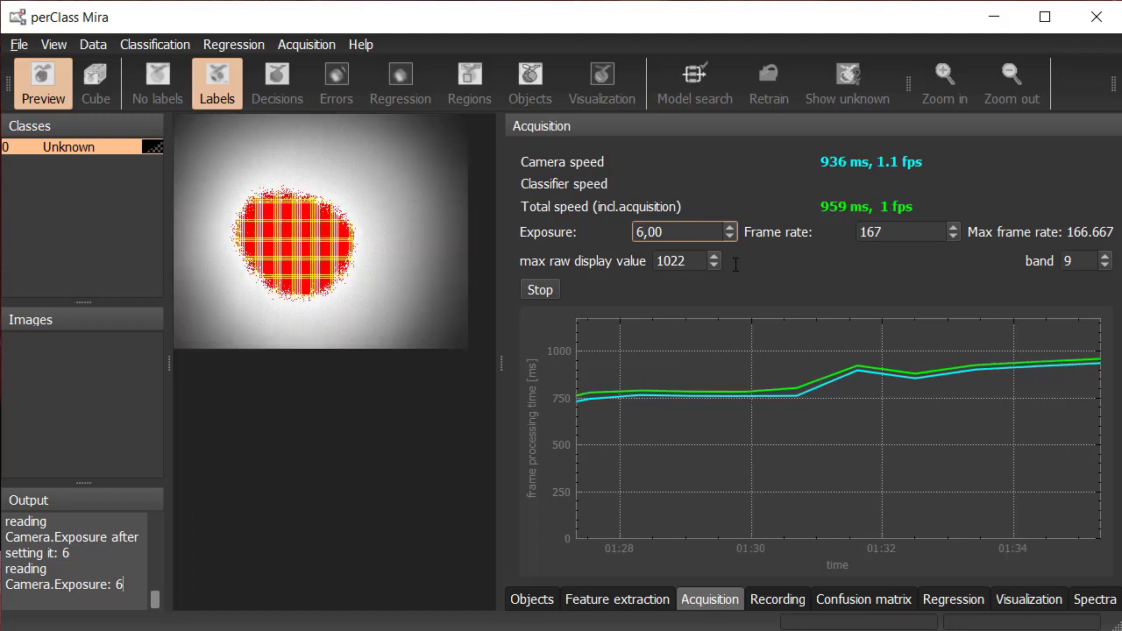
{"action": "double_click", "coordinate": [630, 234]}
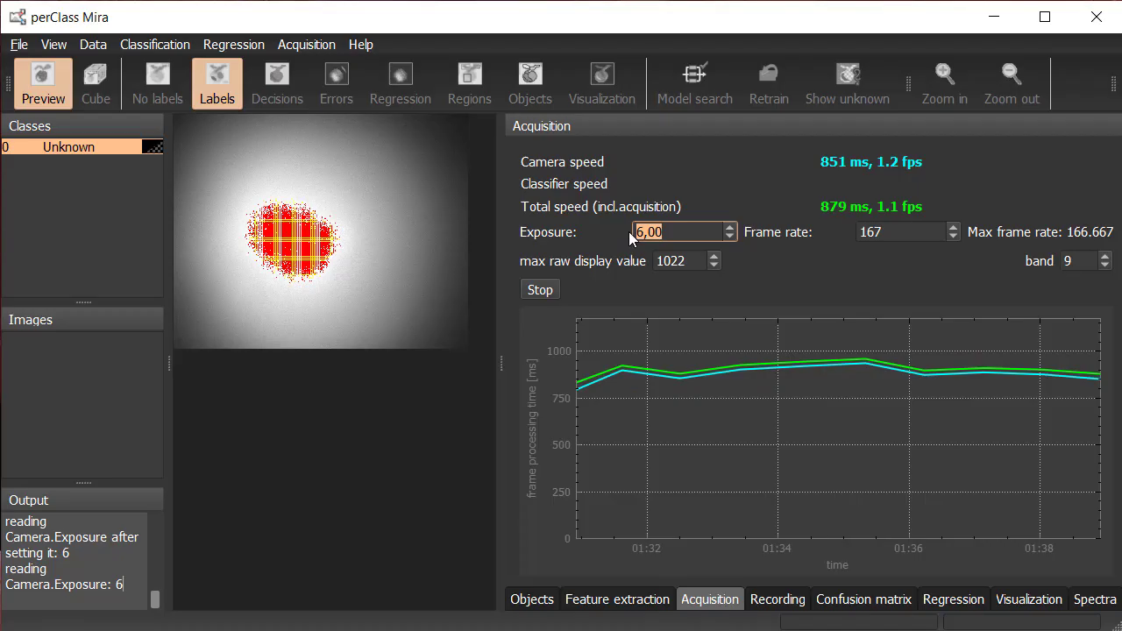
{"action": "type", "text": "5"}
{"action": "key", "text": "Return"}
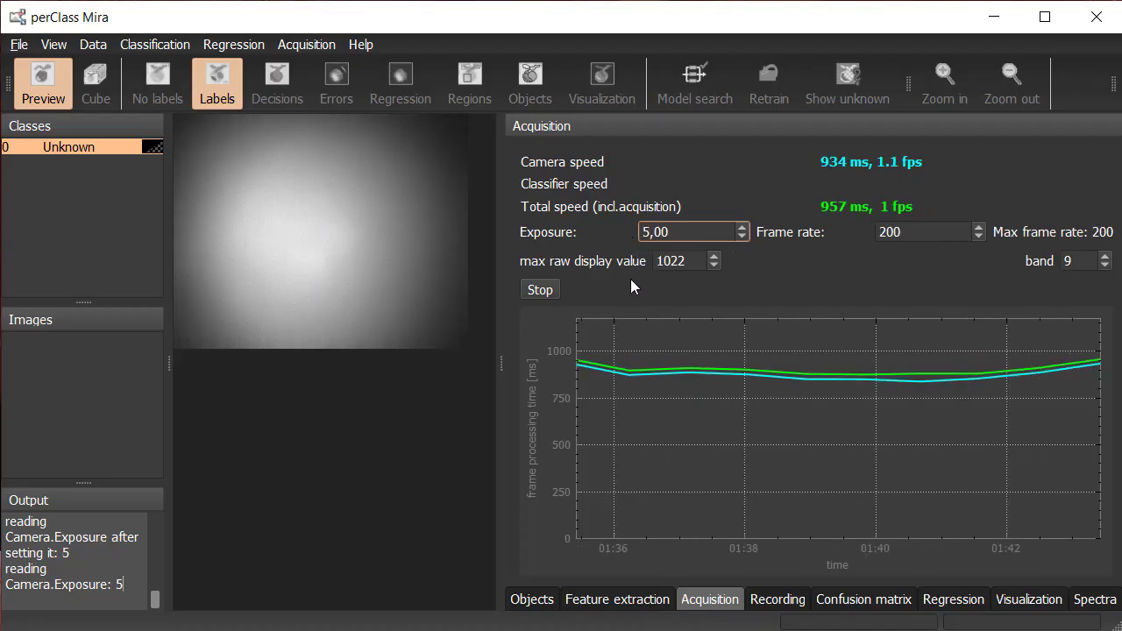
- Stop acquisition and choose Point correction in the recording settings
{"action": "left_click", "coordinate": [546, 290]}
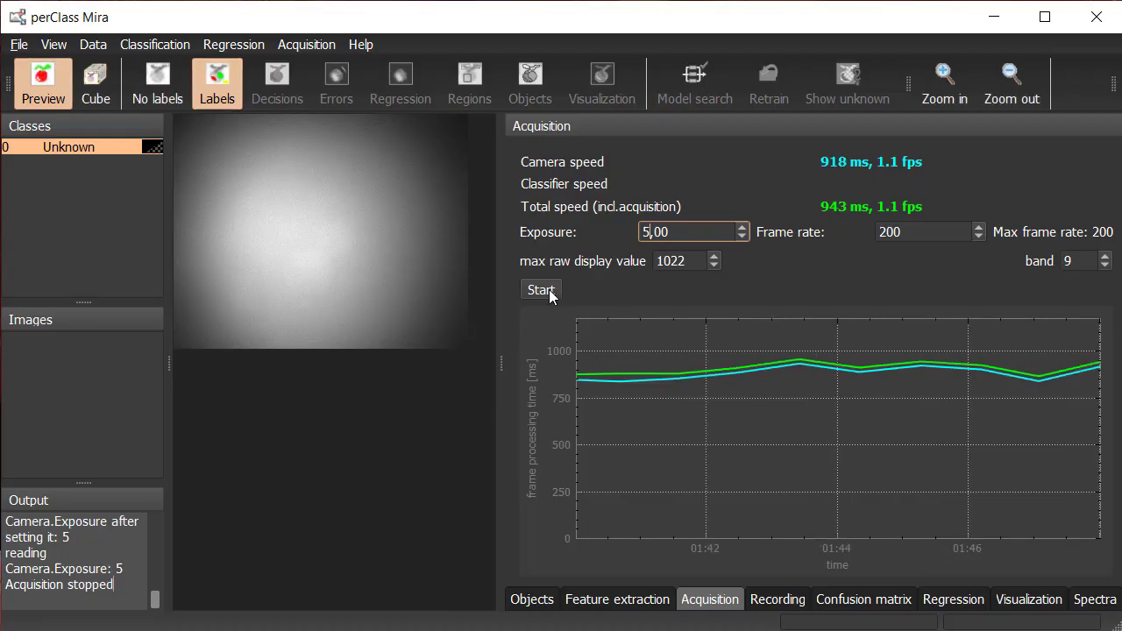
{"action": "left_click", "coordinate": [777, 599]}
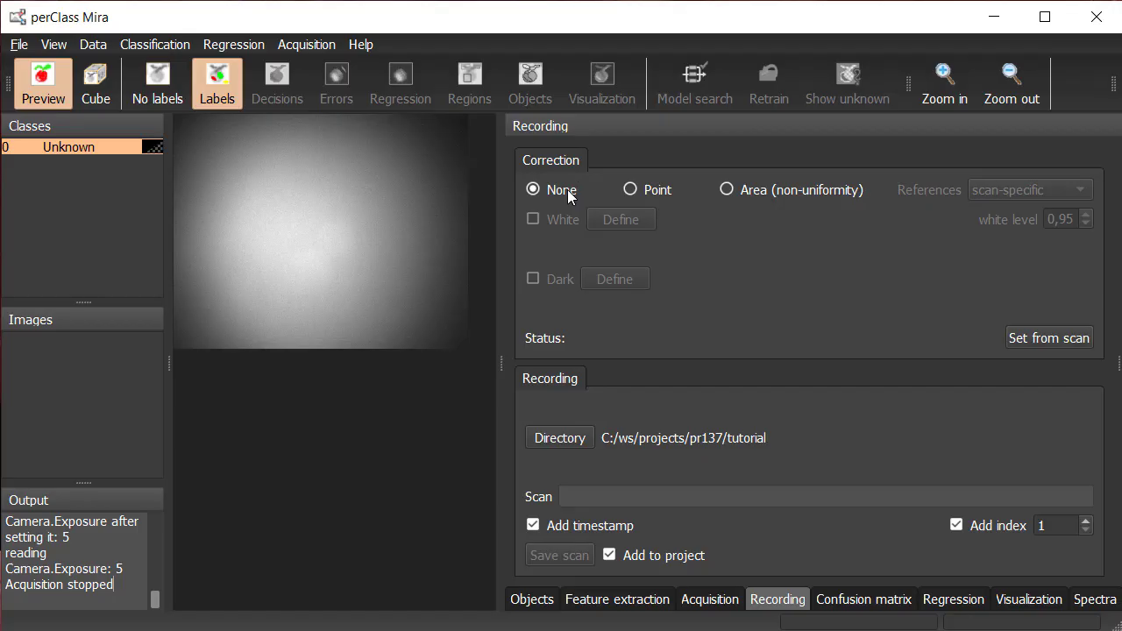
{"action": "left_click", "coordinate": [659, 193]}
- Set the white reference from a small central region, then switch to Area (non-uniformity) correction
{"action": "left_click", "coordinate": [621, 220]}
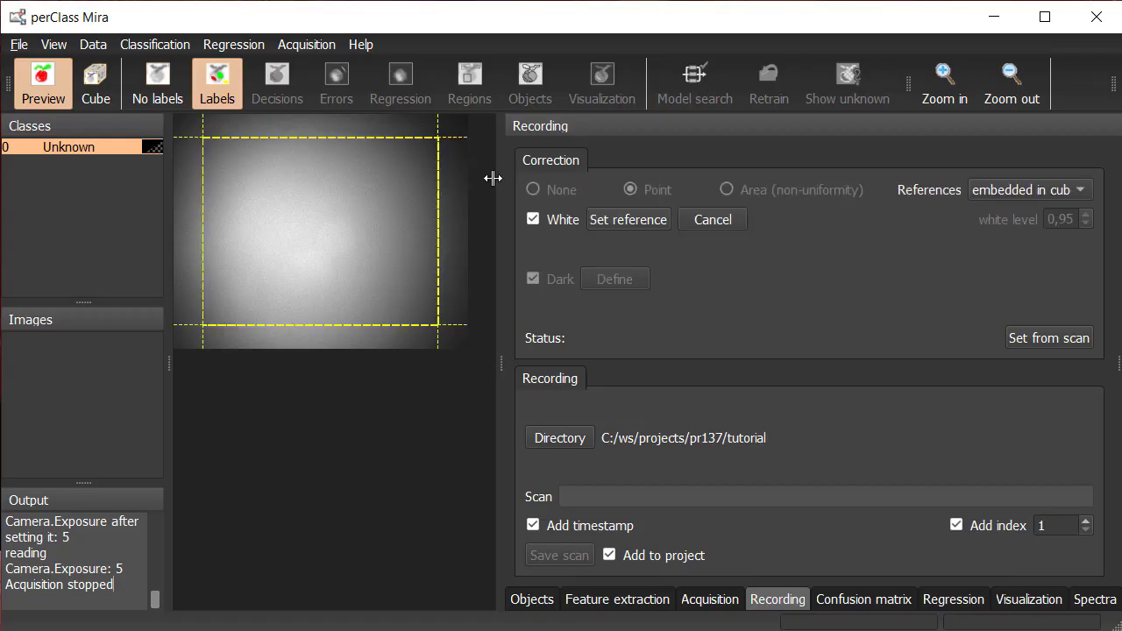
{"action": "left_click_drag", "start_coordinate": [207, 137], "coordinate": [271, 231]}
{"action": "left_click_drag", "start_coordinate": [441, 325], "coordinate": [304, 261]}
{"action": "left_click", "coordinate": [655, 217]}
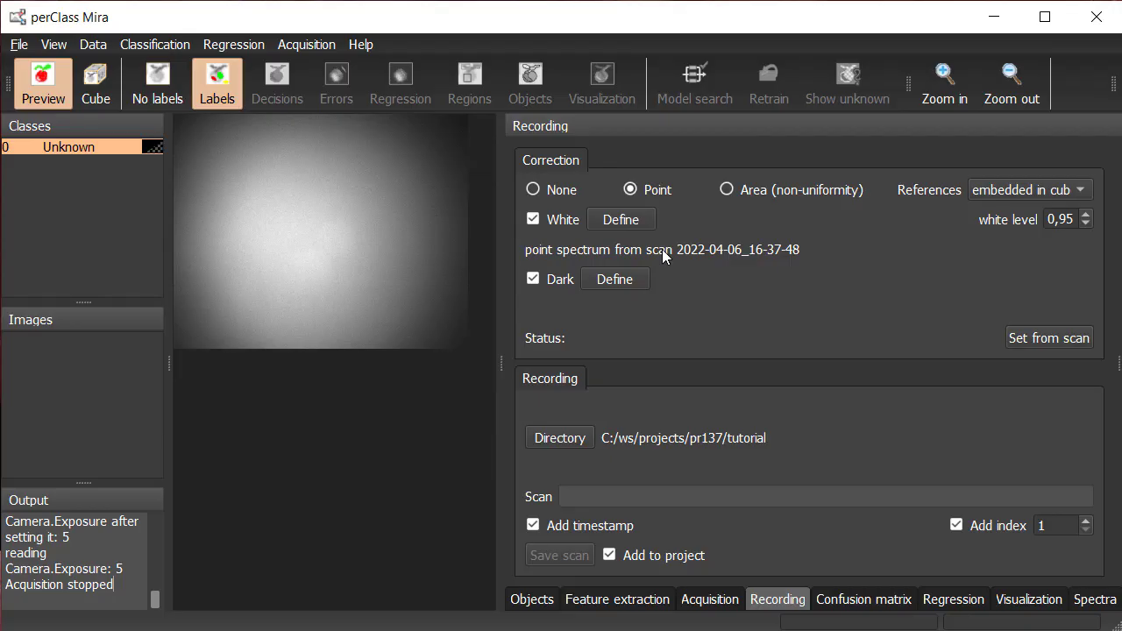
{"action": "left_click", "coordinate": [729, 190]}
{"action": "left_click", "coordinate": [624, 222]}
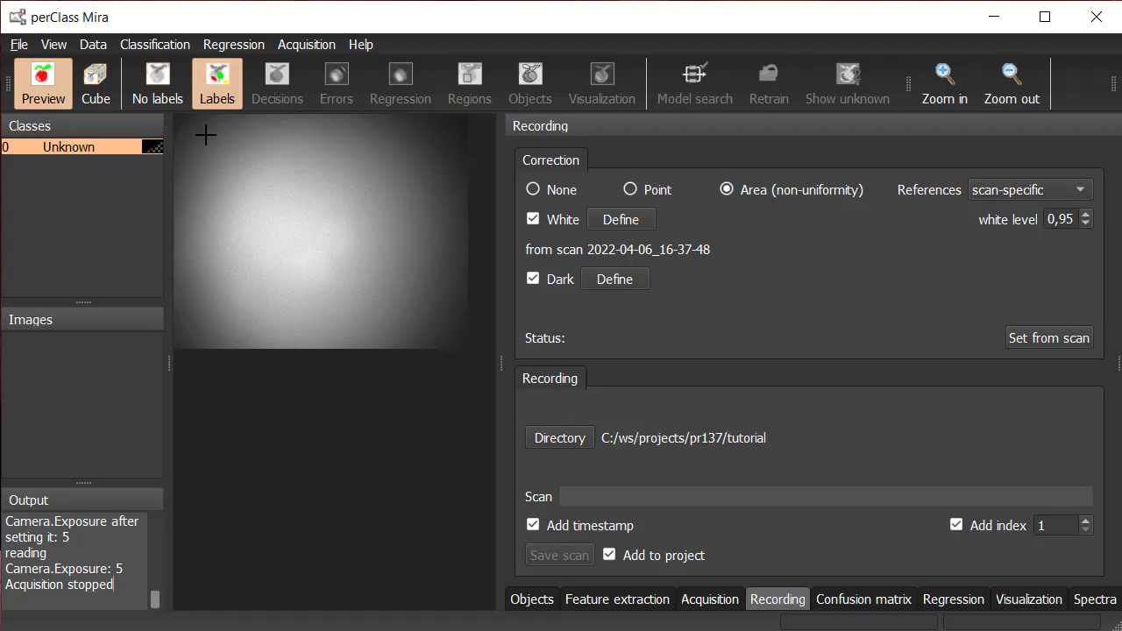
- Restart live acquisition from the camera after a brief stop and check of the recording settings
{"action": "left_click", "coordinate": [715, 600]}
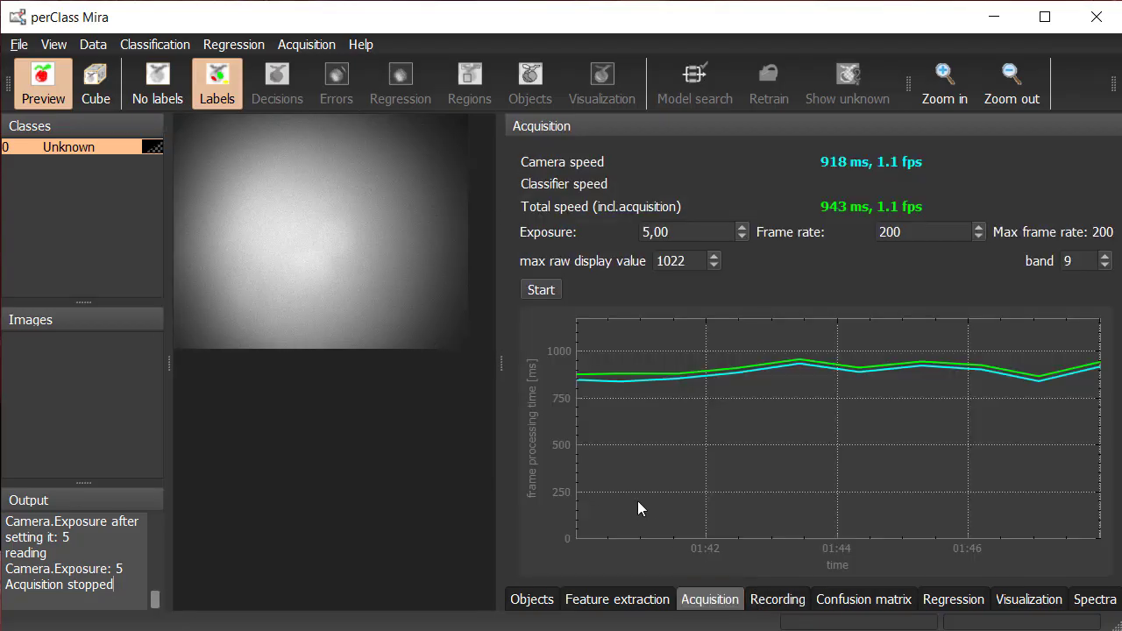
{"action": "left_click", "coordinate": [541, 290]}
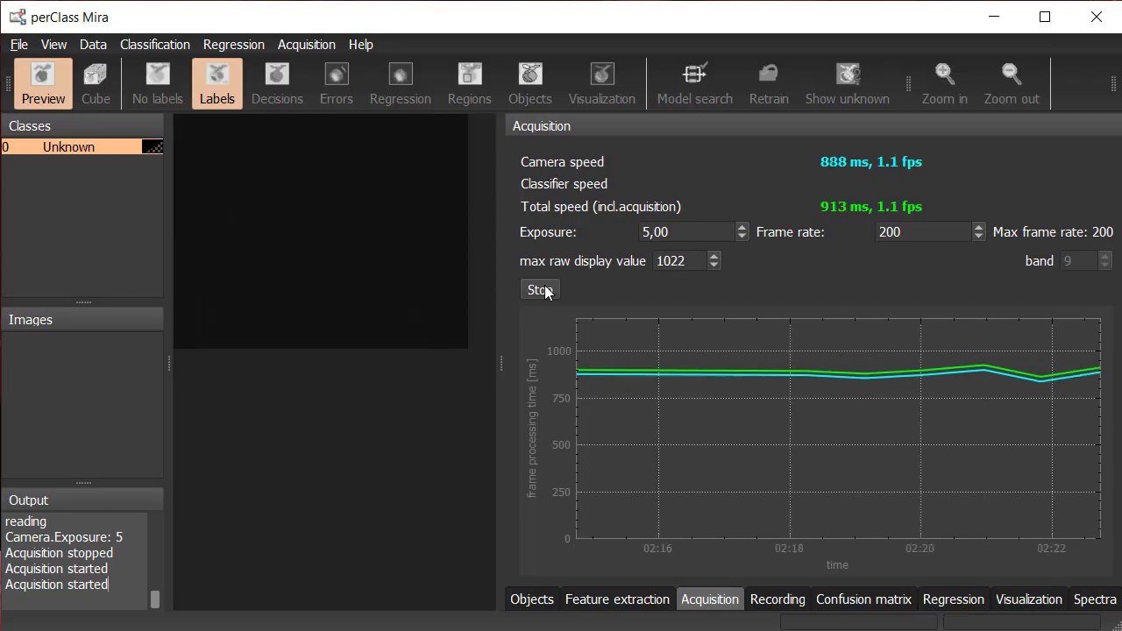
{"action": "left_click", "coordinate": [541, 291]}
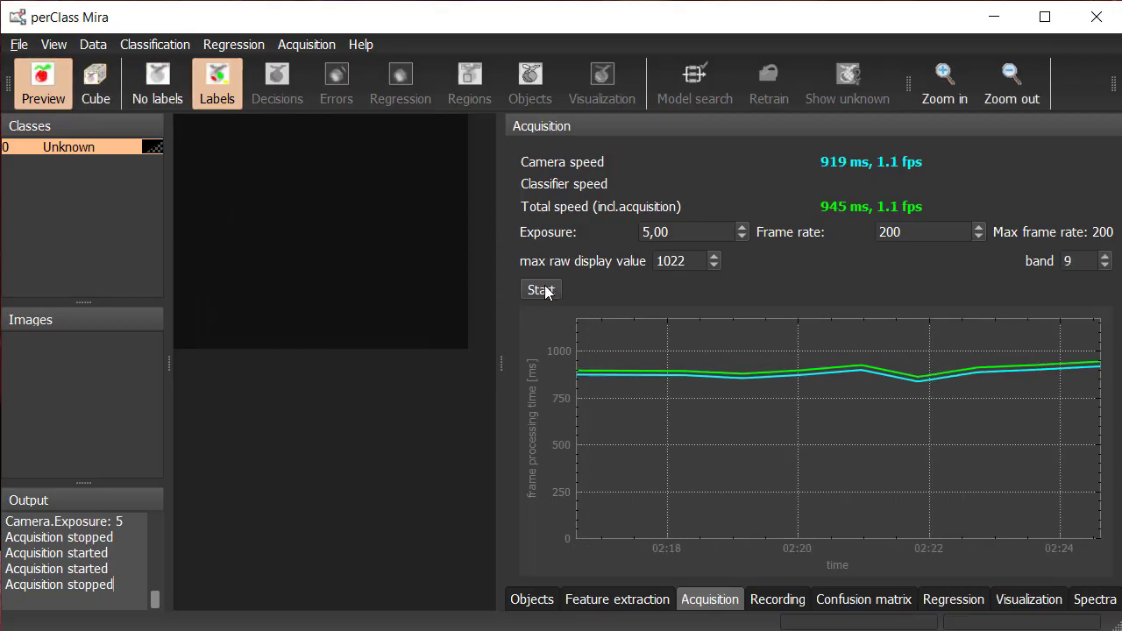
{"action": "left_click", "coordinate": [773, 602]}
{"action": "left_click", "coordinate": [626, 288]}
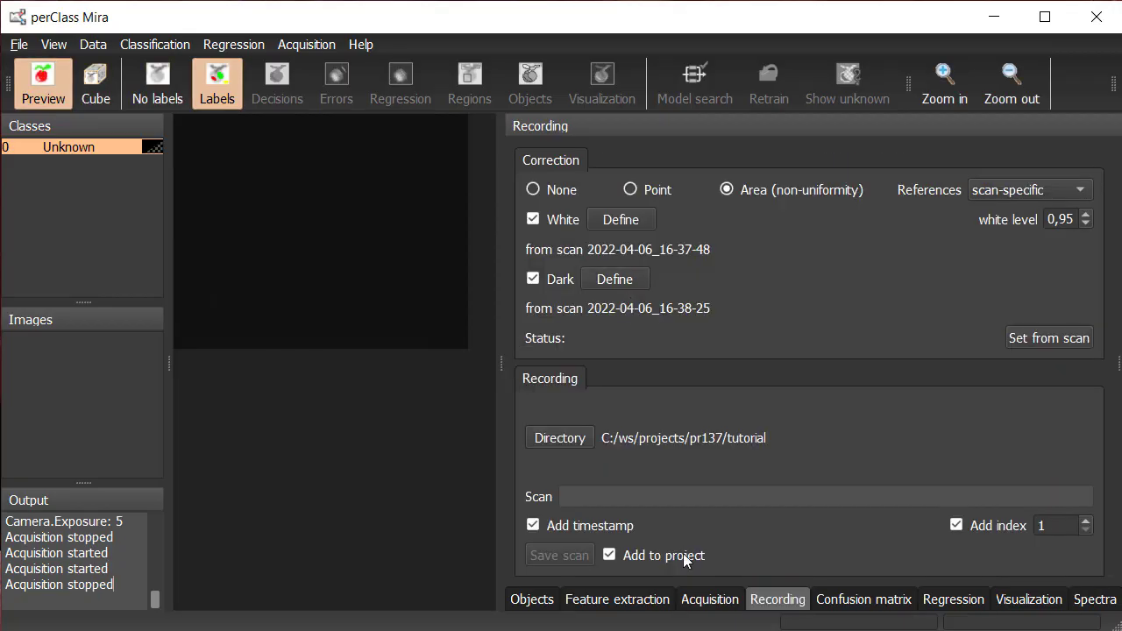
{"action": "left_click", "coordinate": [709, 602]}
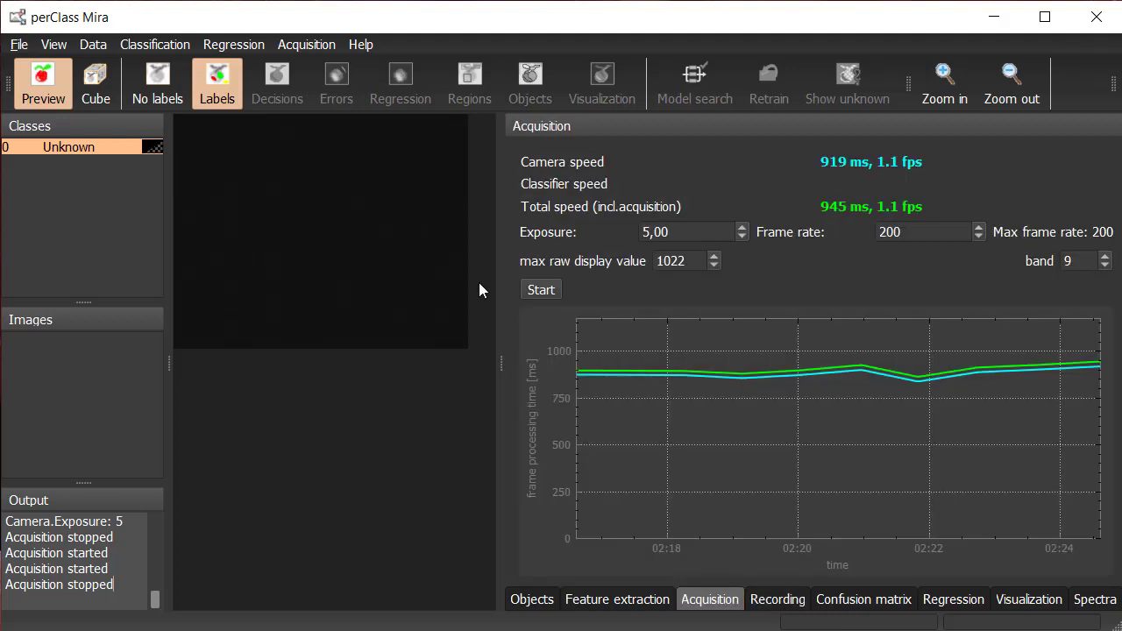
{"action": "left_click", "coordinate": [541, 291]}
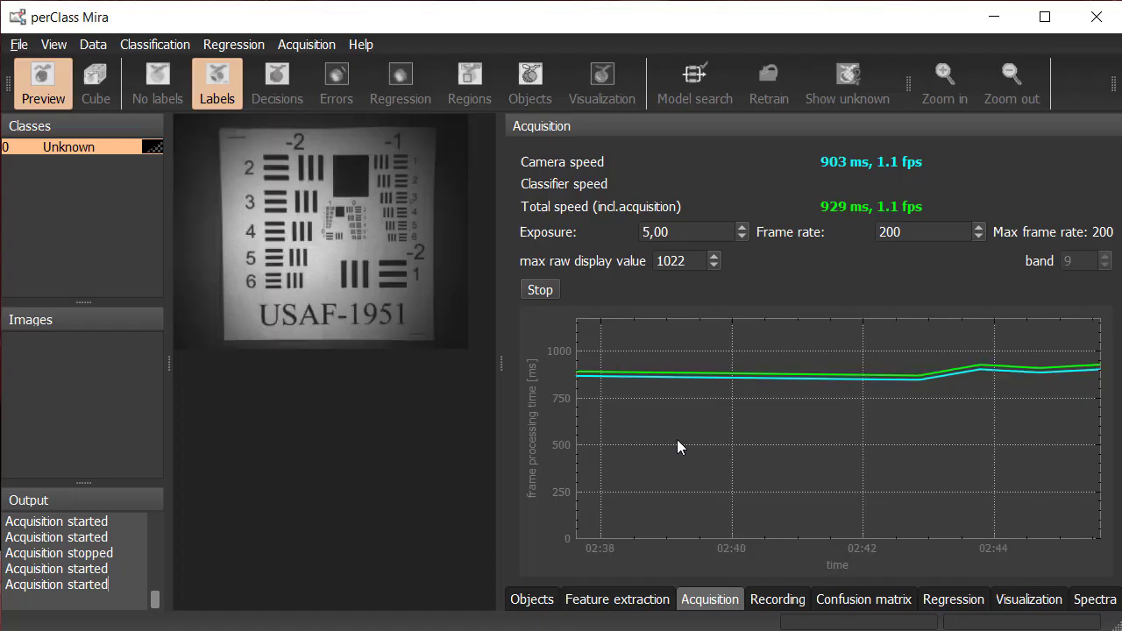
- Apply correction to the live almond tray image, then stop acquiring
{"action": "left_click", "coordinate": [307, 45]}
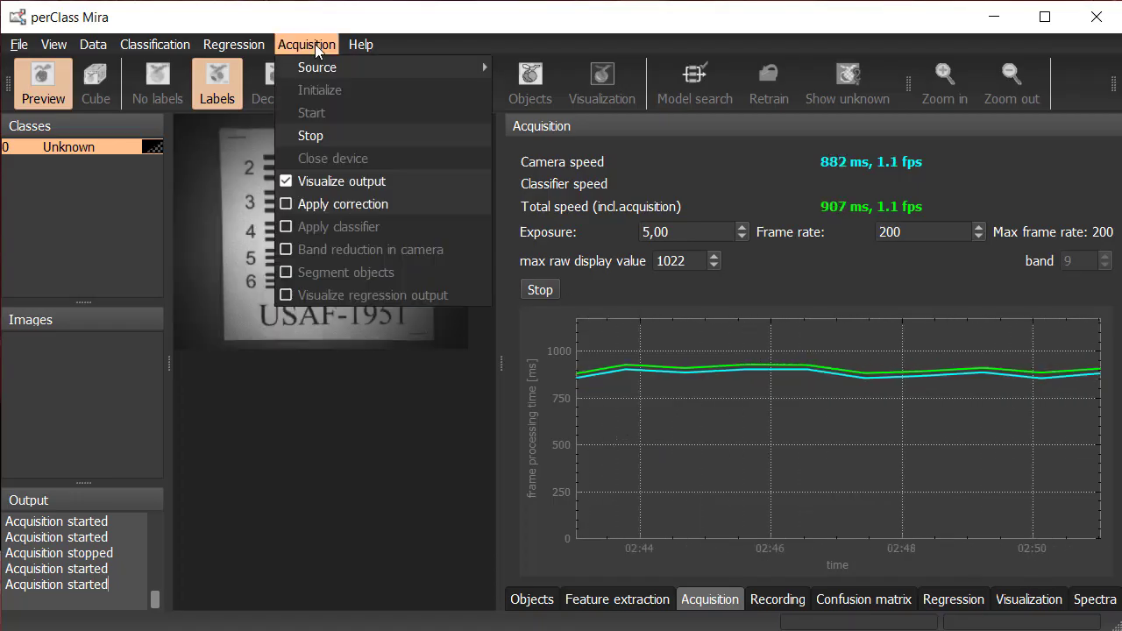
{"action": "left_click", "coordinate": [317, 204]}
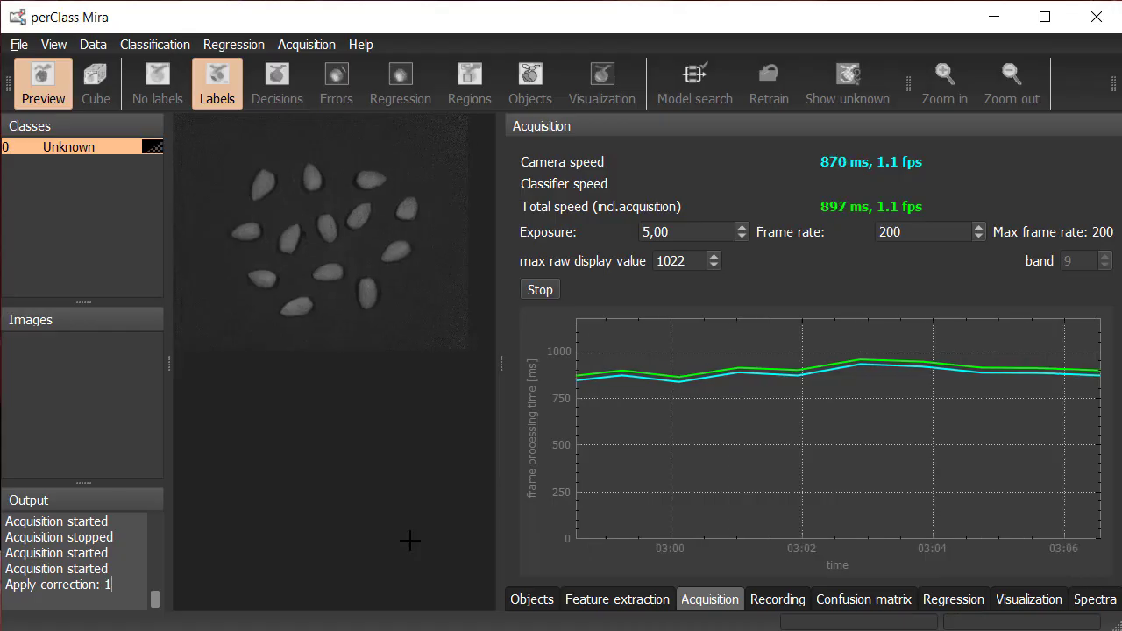
{"action": "left_click", "coordinate": [549, 298]}
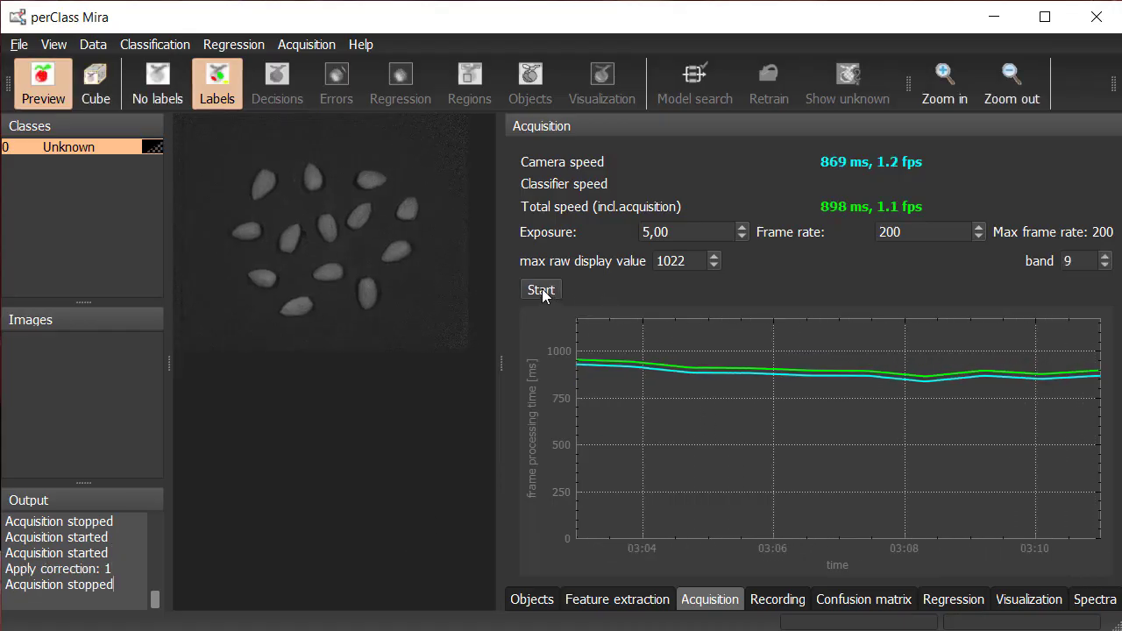
- Name the scan 'almond', turn off timestamp and index, and save it to the project
{"action": "left_click", "coordinate": [771, 599]}
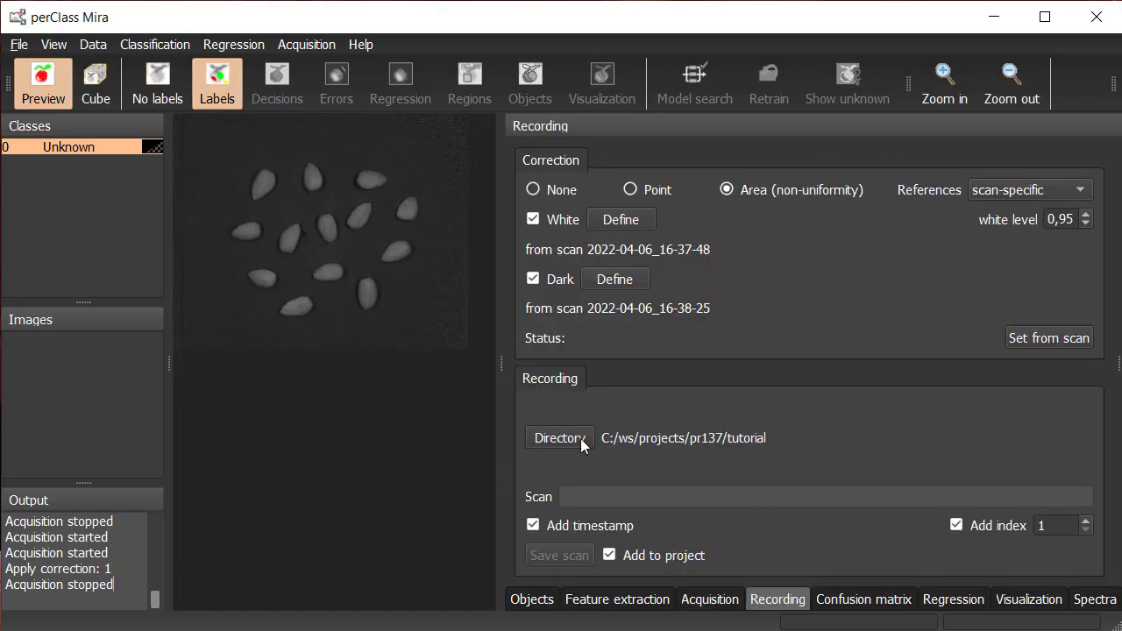
{"action": "left_click", "coordinate": [591, 496]}
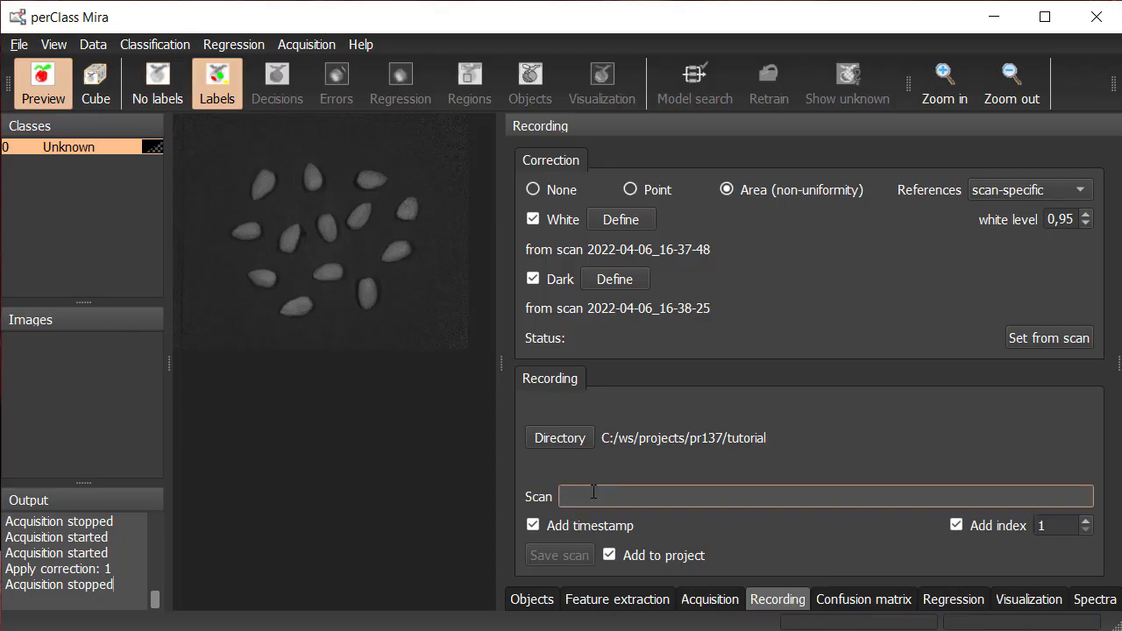
{"action": "type", "text": "almond"}
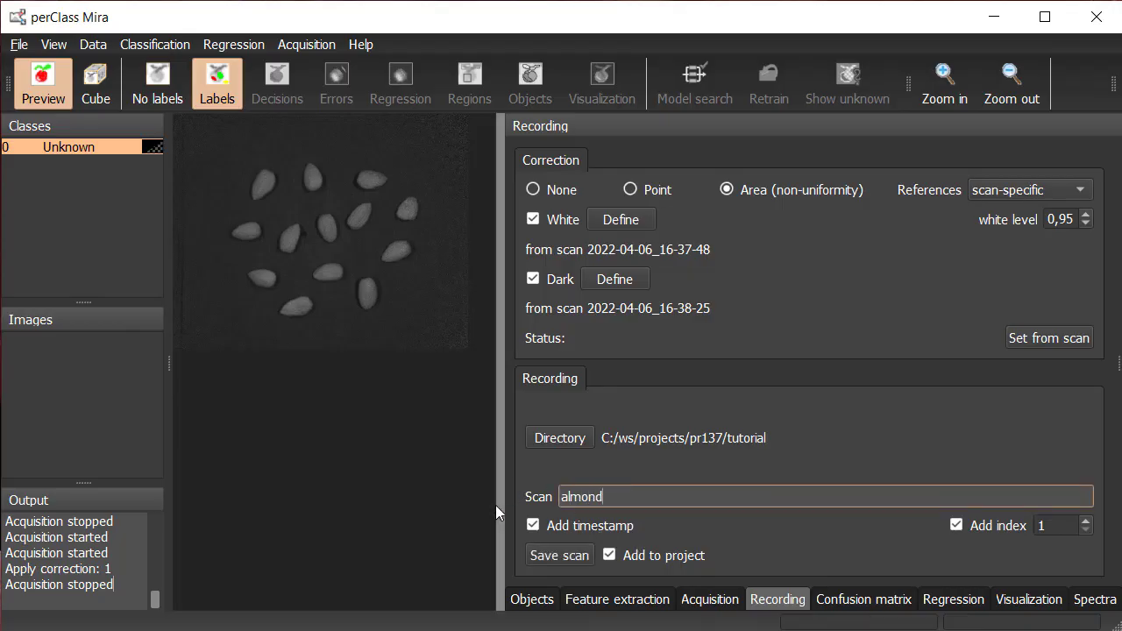
{"action": "left_click", "coordinate": [533, 525]}
{"action": "left_click", "coordinate": [957, 525]}
{"action": "left_click", "coordinate": [554, 558]}
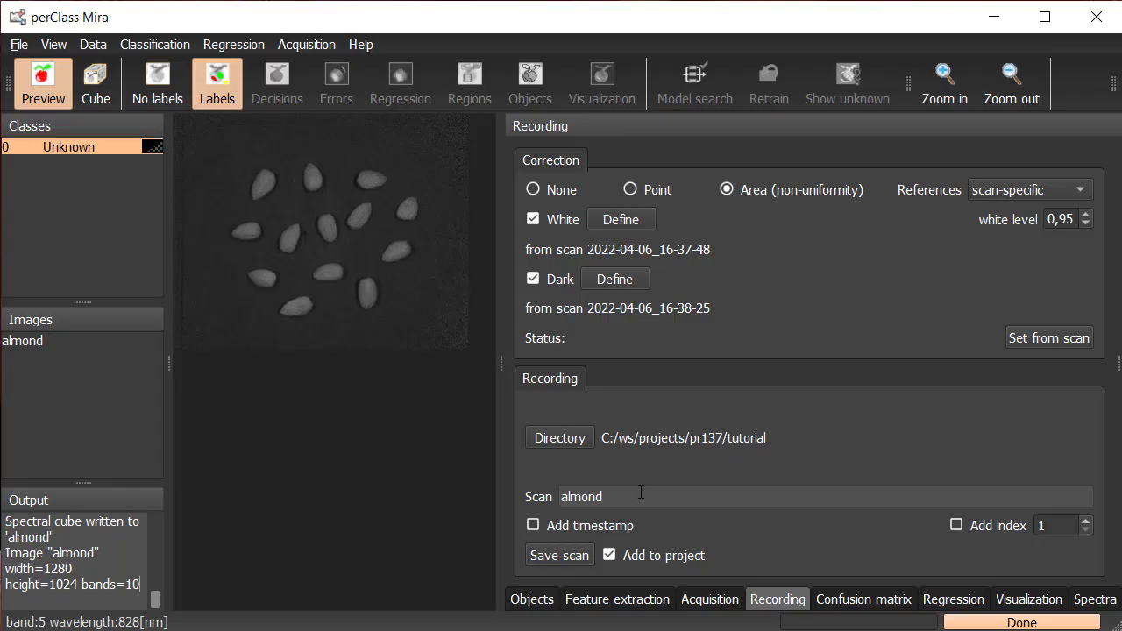
- Capture a live image of the shells and save it as scan 'shells'
{"action": "left_click", "coordinate": [719, 600]}
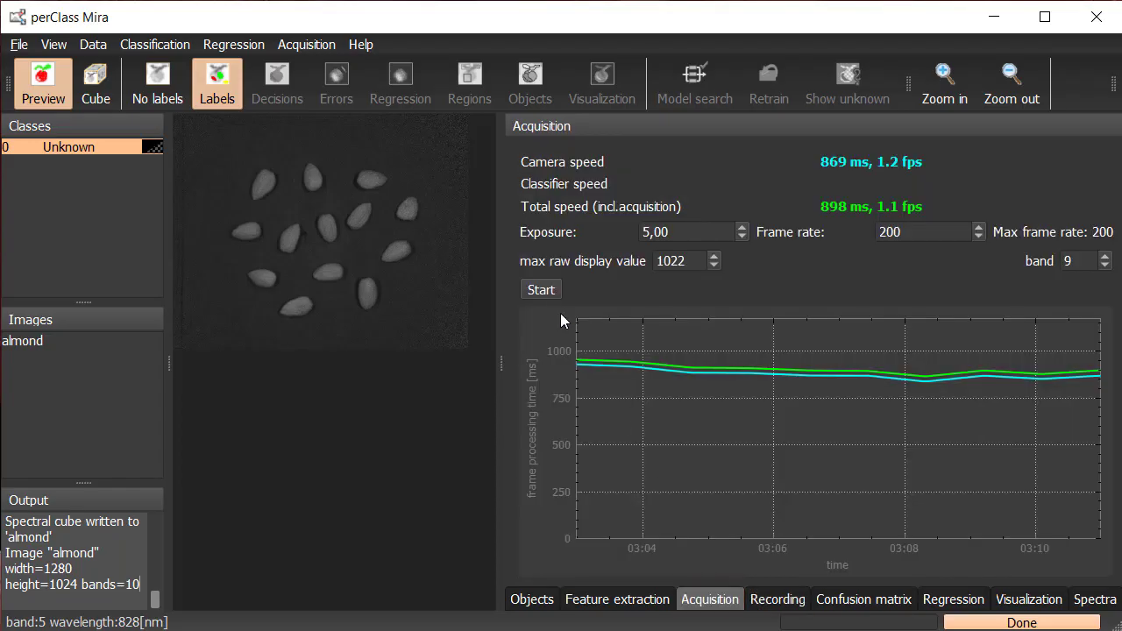
{"action": "left_click", "coordinate": [545, 293]}
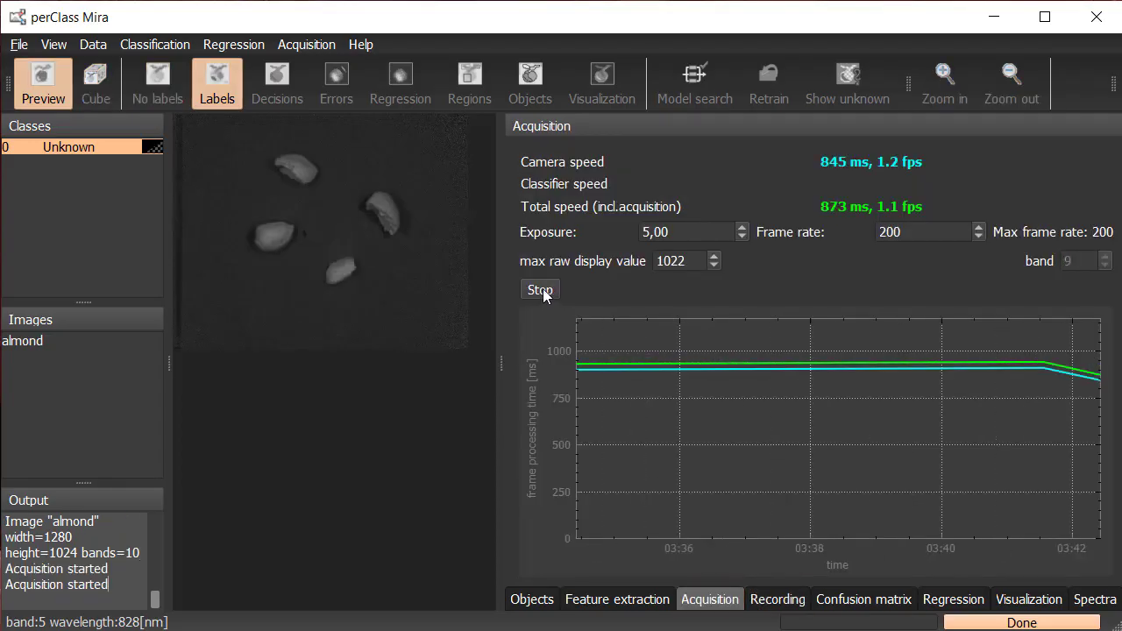
{"action": "left_click", "coordinate": [544, 292]}
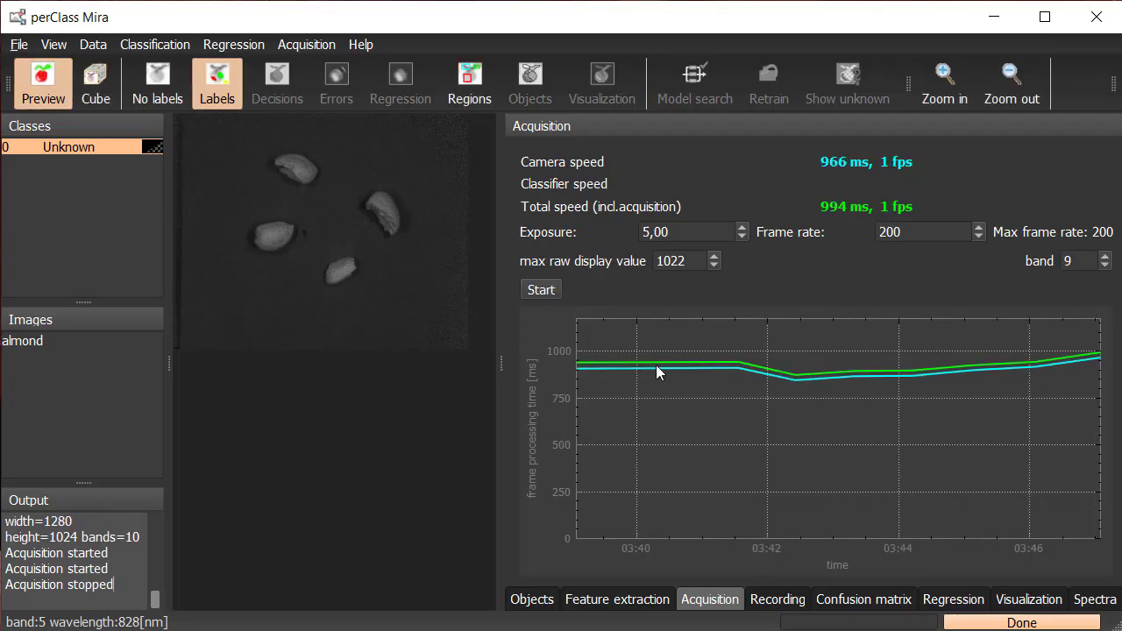
{"action": "left_click", "coordinate": [777, 600]}
{"action": "left_click_drag", "start_coordinate": [646, 501], "coordinate": [533, 487]}
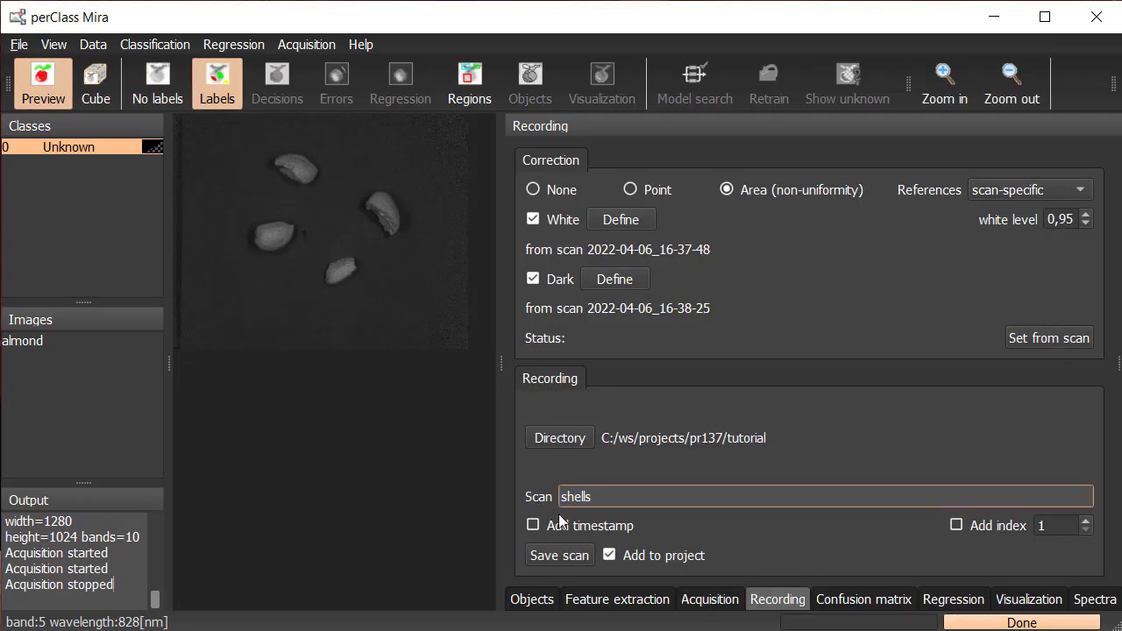
{"action": "left_click", "coordinate": [561, 556]}
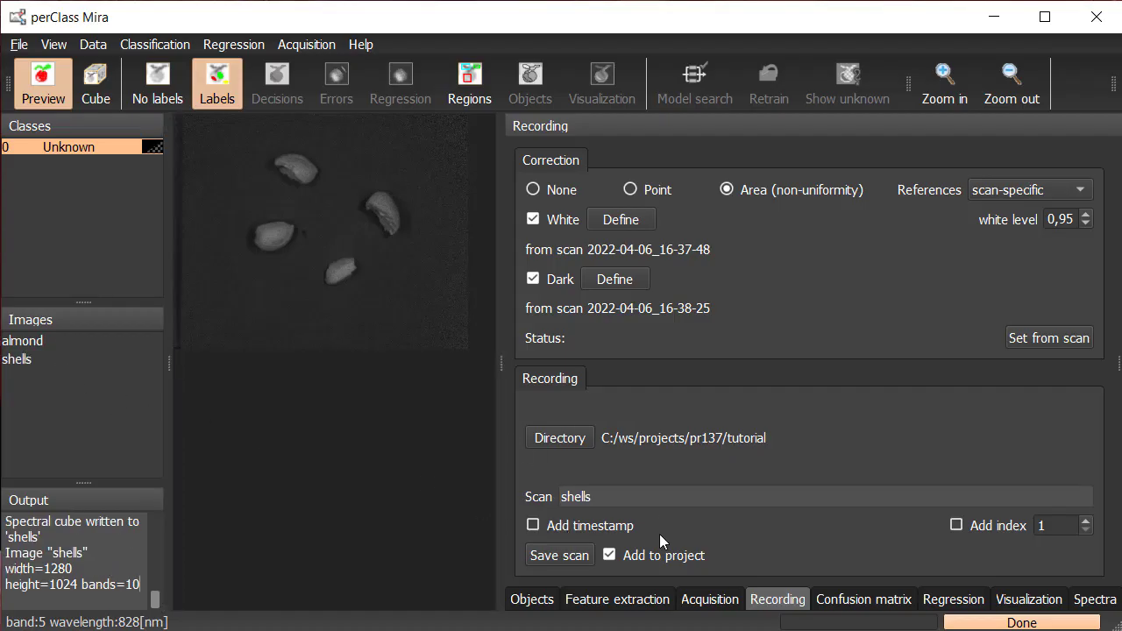
- Capture another shells image and save it as scan 'shells2'
{"action": "left_click", "coordinate": [710, 599]}
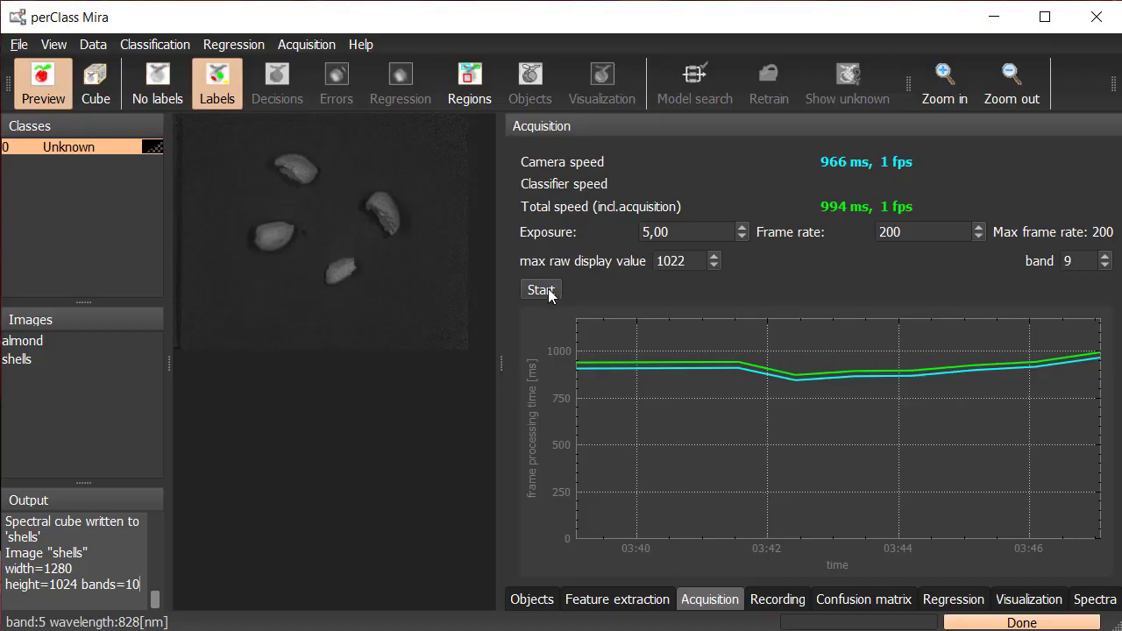
{"action": "left_click", "coordinate": [541, 291]}
{"action": "left_click", "coordinate": [549, 296]}
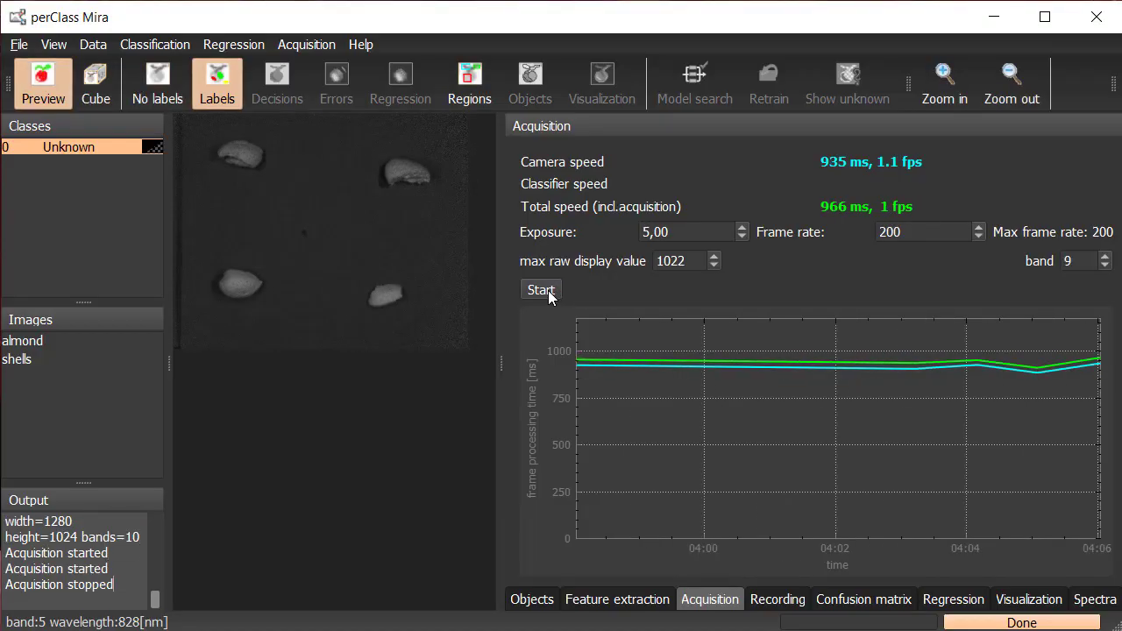
{"action": "left_click", "coordinate": [777, 599]}
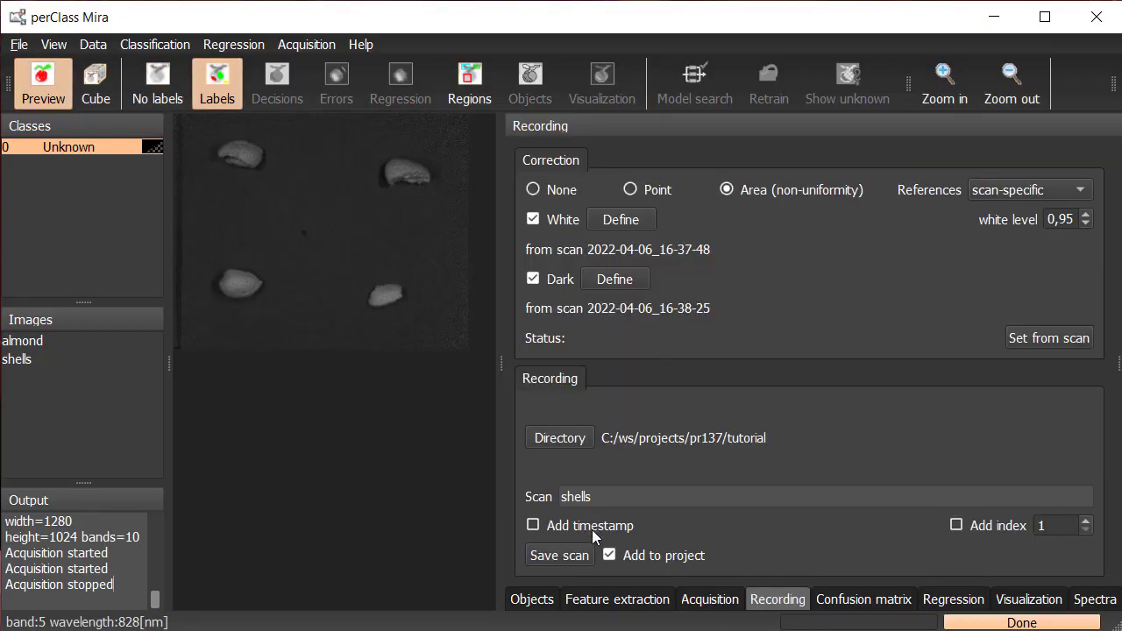
{"action": "left_click", "coordinate": [605, 493]}
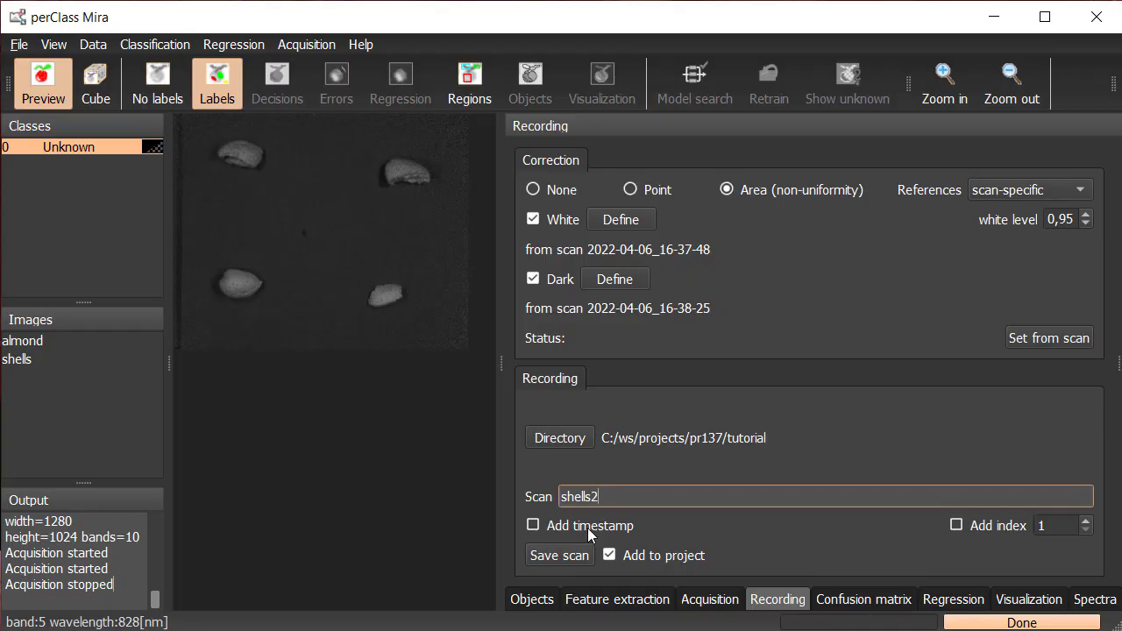
{"action": "left_click", "coordinate": [561, 556]}
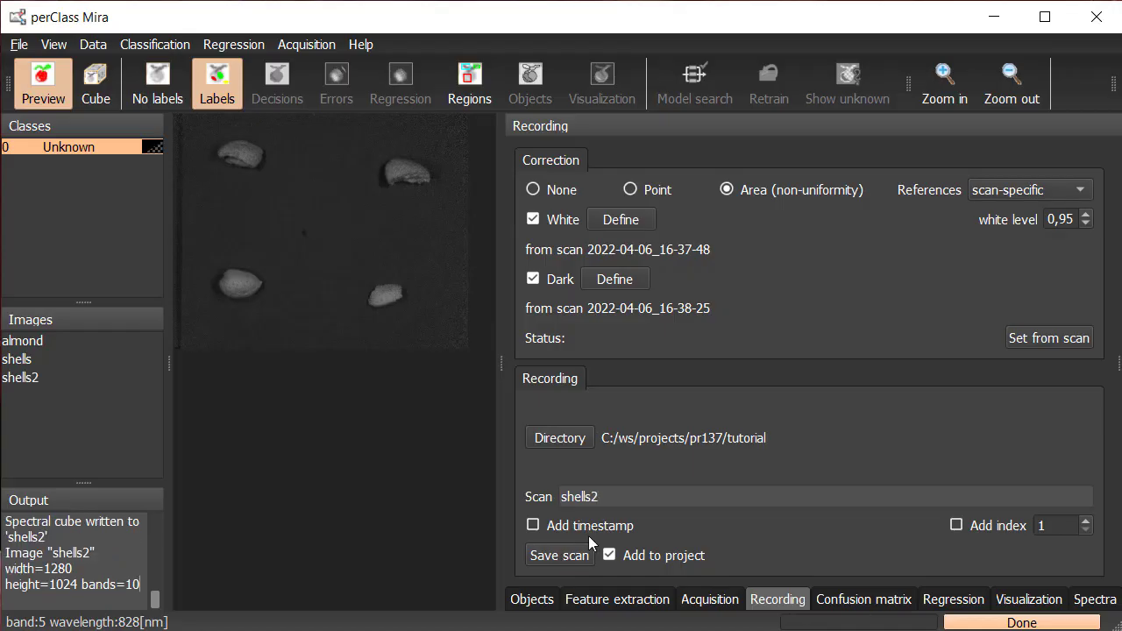
- Grab a fresh almond tray capture and select the old scan name for replacing
{"action": "left_click", "coordinate": [710, 599]}
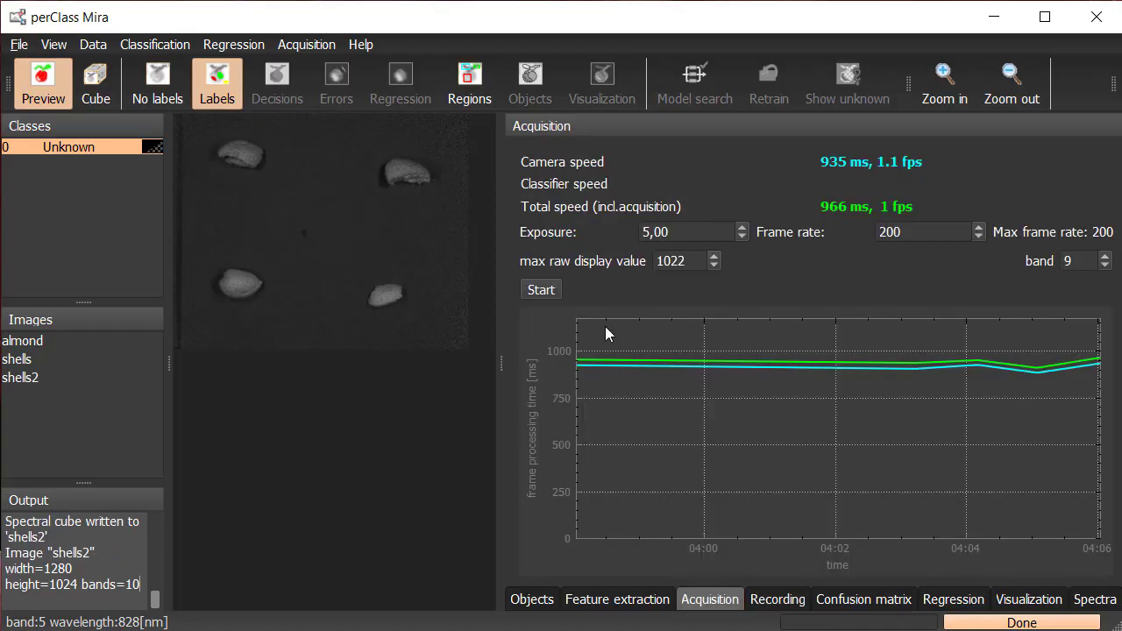
{"action": "left_click", "coordinate": [550, 291]}
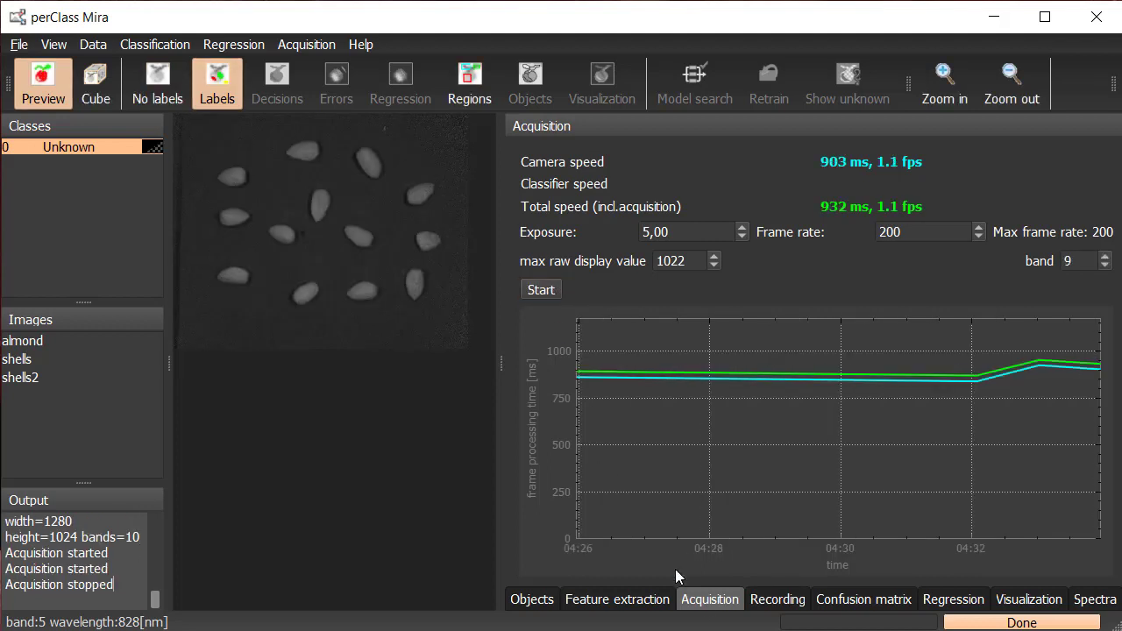
{"action": "left_click", "coordinate": [777, 599]}
{"action": "double_click", "coordinate": [655, 493]}
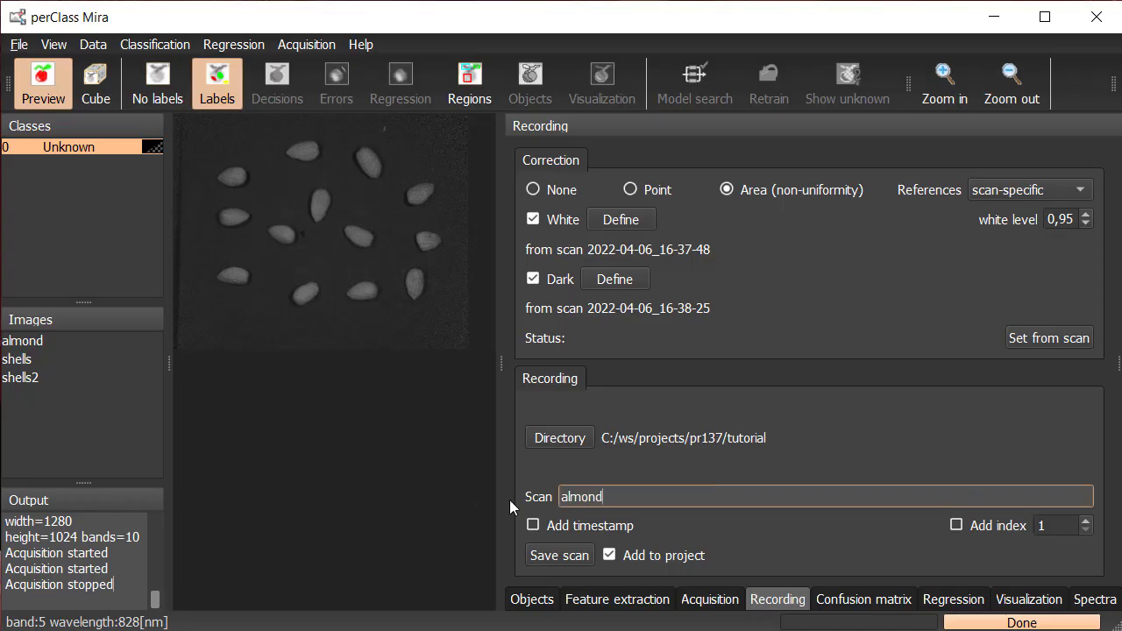
{"action": "left_click", "coordinate": [552, 556]}
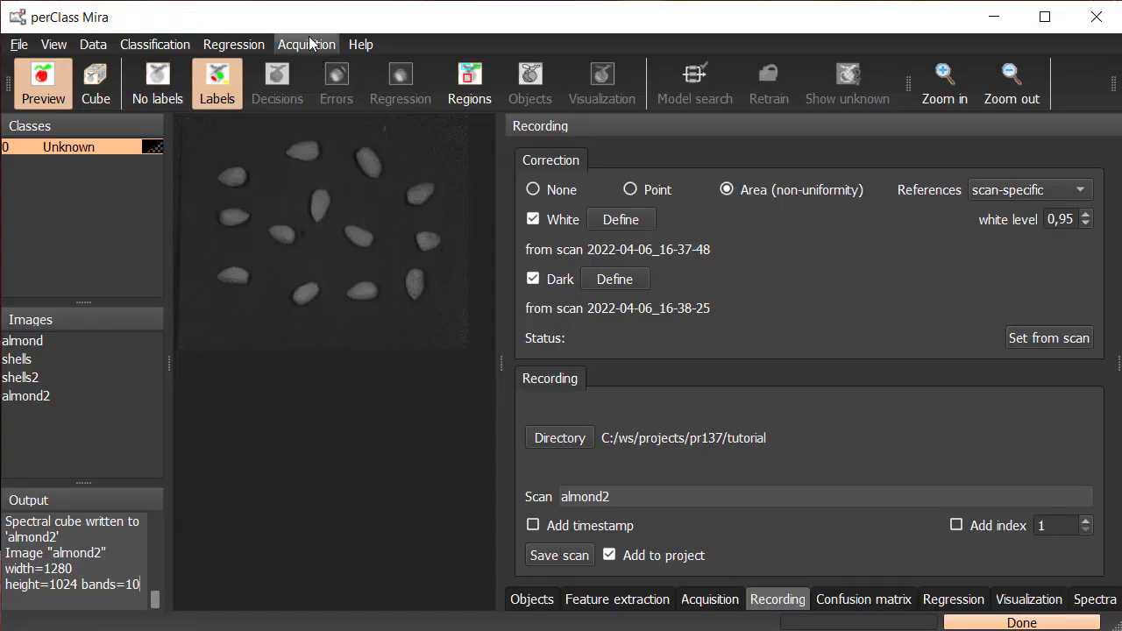
- Close the camera device and open the shells scan from the Images list
{"action": "left_click", "coordinate": [309, 43]}
{"action": "left_click", "coordinate": [349, 162]}
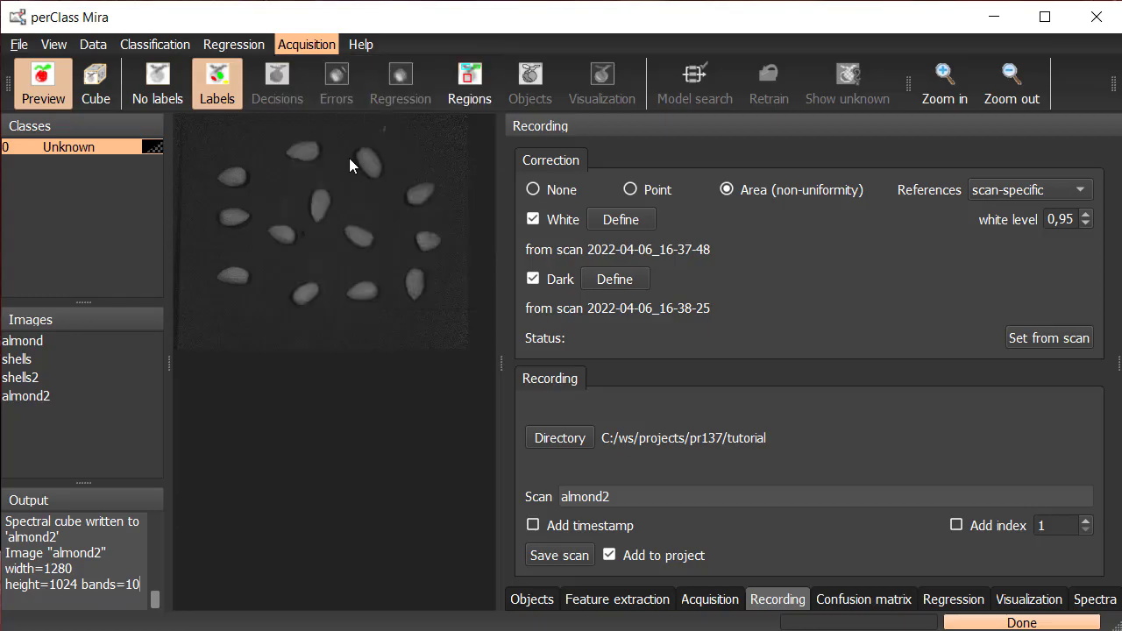
{"action": "left_click", "coordinate": [72, 349]}
{"action": "left_click", "coordinate": [78, 364]}
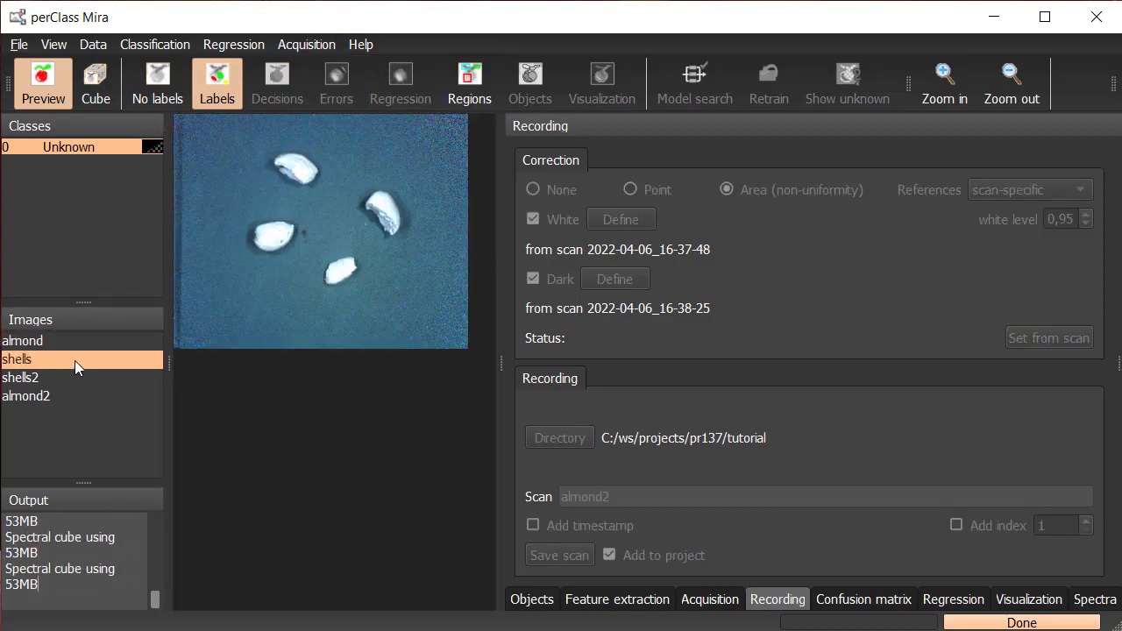
- View the shells scan as a cube with its spectrum plot, browsing to band 5 (828 nm)
{"action": "left_click", "coordinate": [1095, 599]}
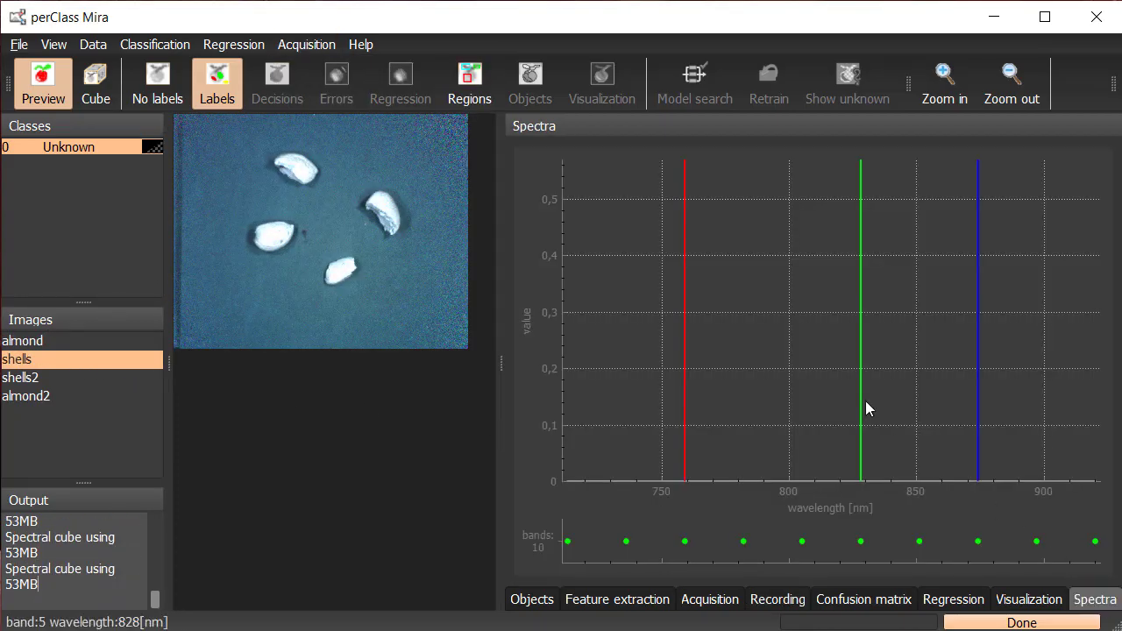
{"action": "left_click", "coordinate": [95, 84]}
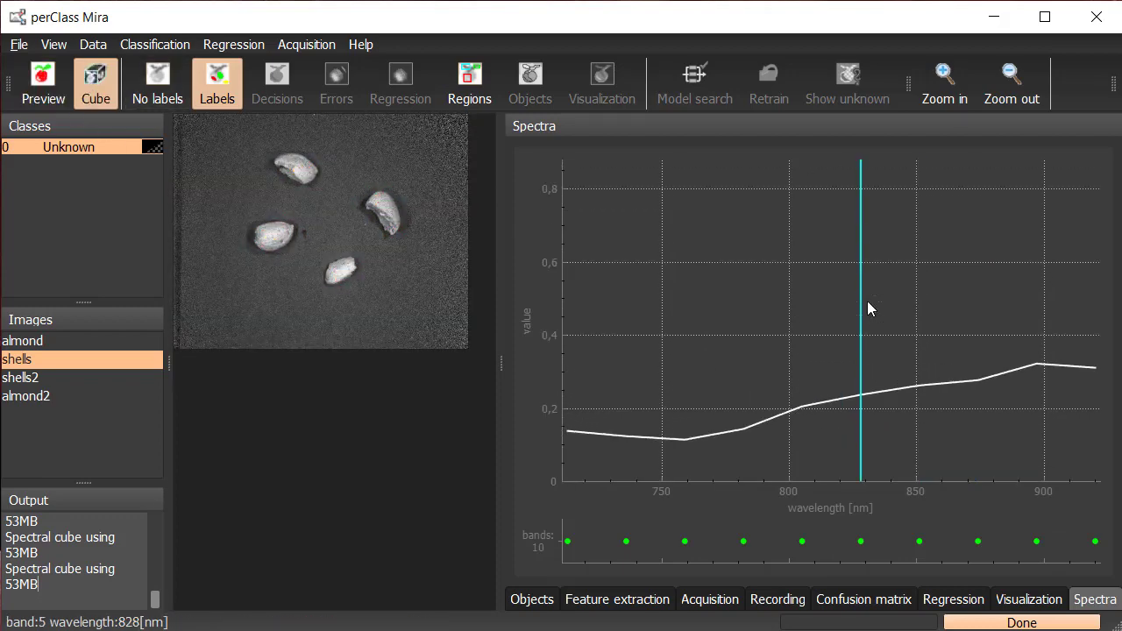
{"action": "mouse_move", "coordinate": [862, 307]}
{"action": "left_mouse_down"}
{"action": "mouse_move", "coordinate": [666, 296]}
{"action": "mouse_move", "coordinate": [947, 304]}
{"action": "mouse_move", "coordinate": [847, 321]}
{"action": "left_mouse_up"}
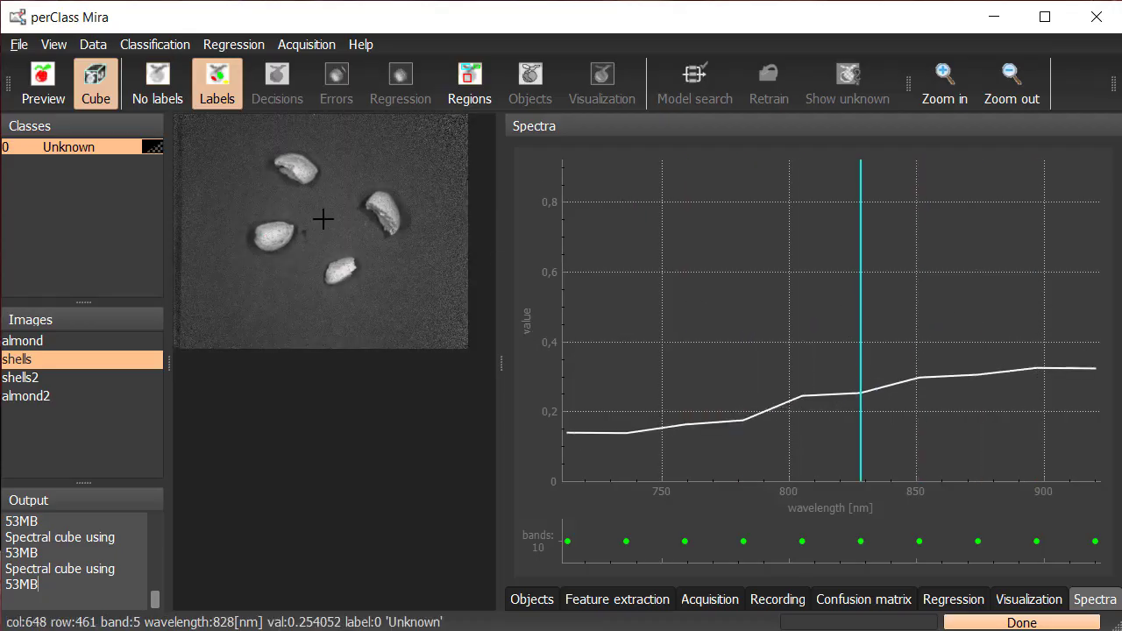
- Add three classes: background, almond and shell
{"action": "scroll", "coordinate": [321, 213], "scroll_direction": "up", "scroll_amount": 2}
{"action": "double_click", "coordinate": [99, 211]}
{"action": "type", "text": "back"}
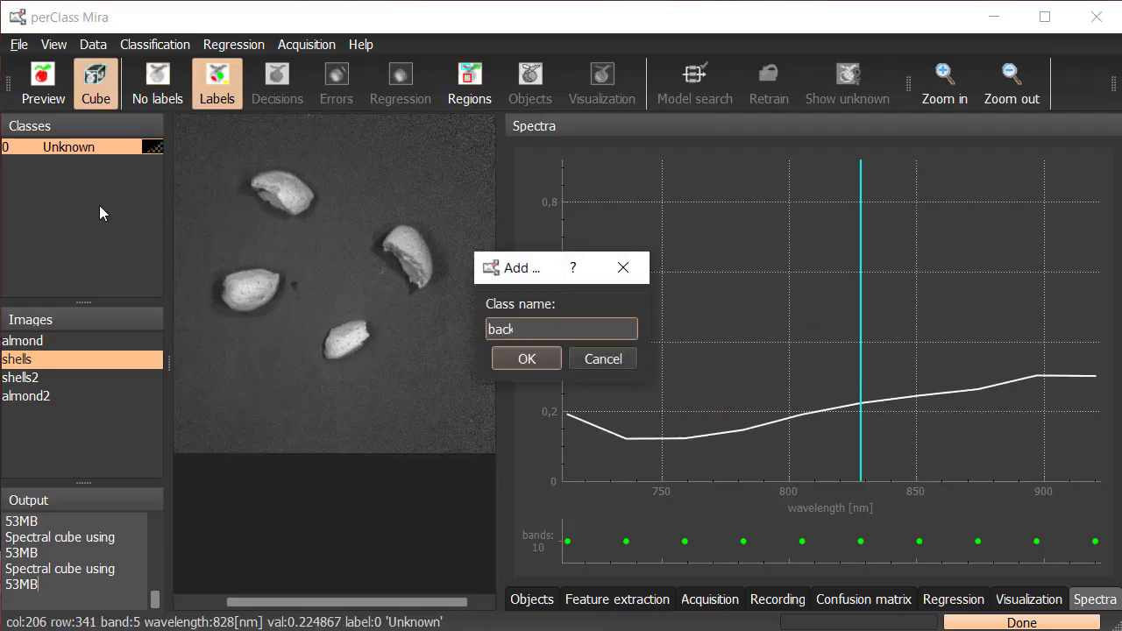
{"action": "type", "text": "ground"}
{"action": "key", "text": "Return"}
{"action": "double_click", "coordinate": [99, 207]}
{"action": "type", "text": "almo"}
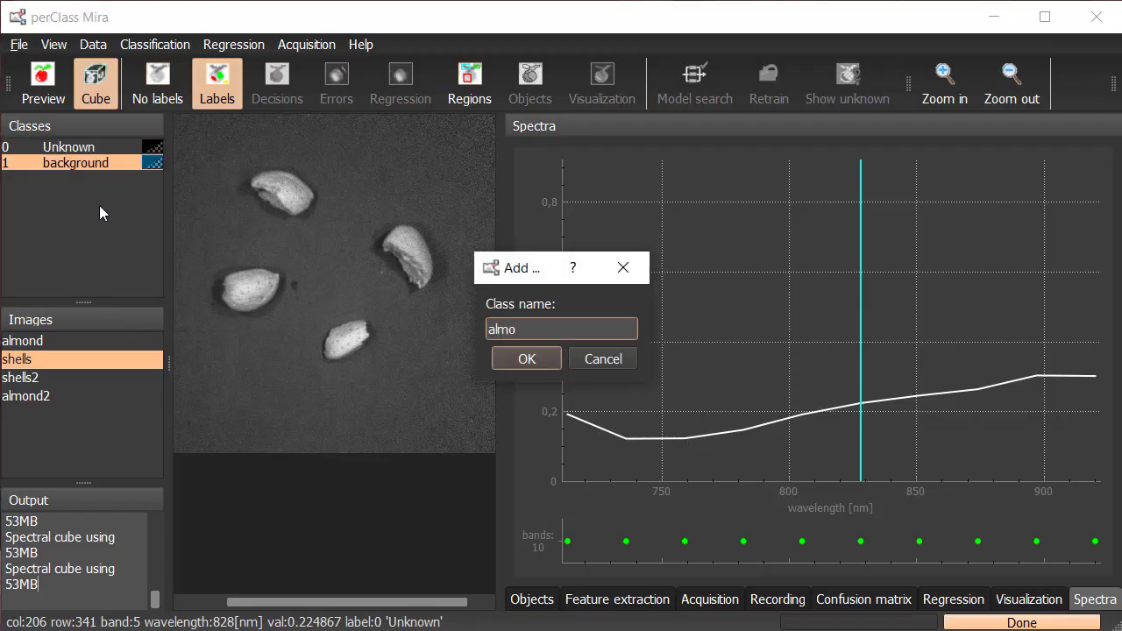
{"action": "type", "text": "nd"}
{"action": "key", "text": "Return"}
{"action": "double_click", "coordinate": [99, 205]}
{"action": "type", "text": "shell"}
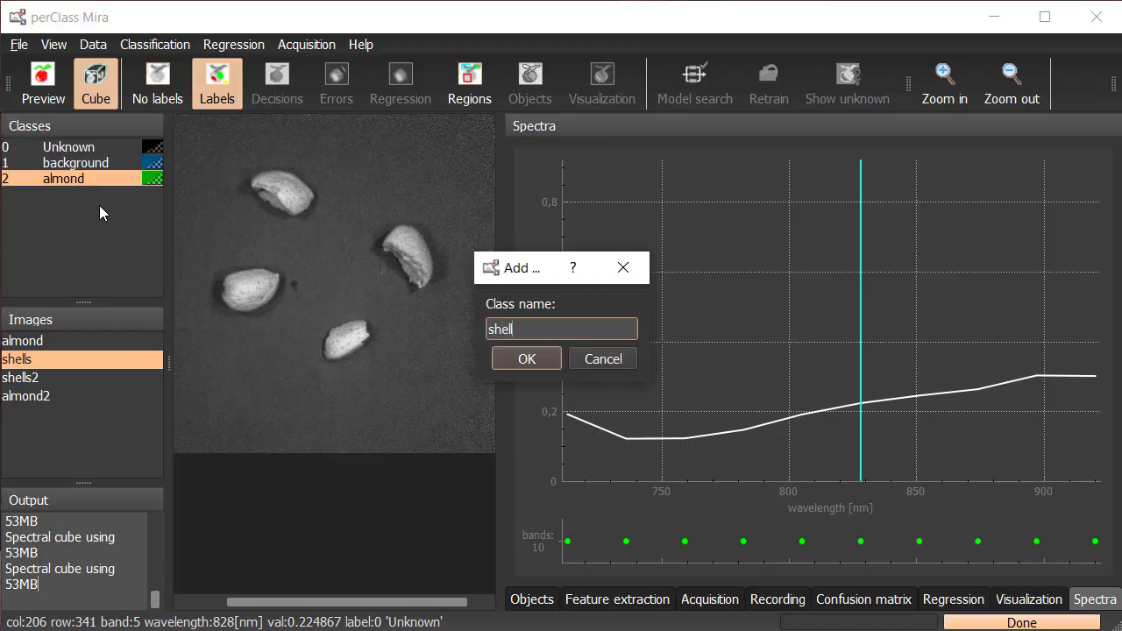
{"action": "key", "text": "Return"}
- Paint shell labels on the top and middle shell pieces in the shells image
{"action": "left_click", "coordinate": [113, 163]}
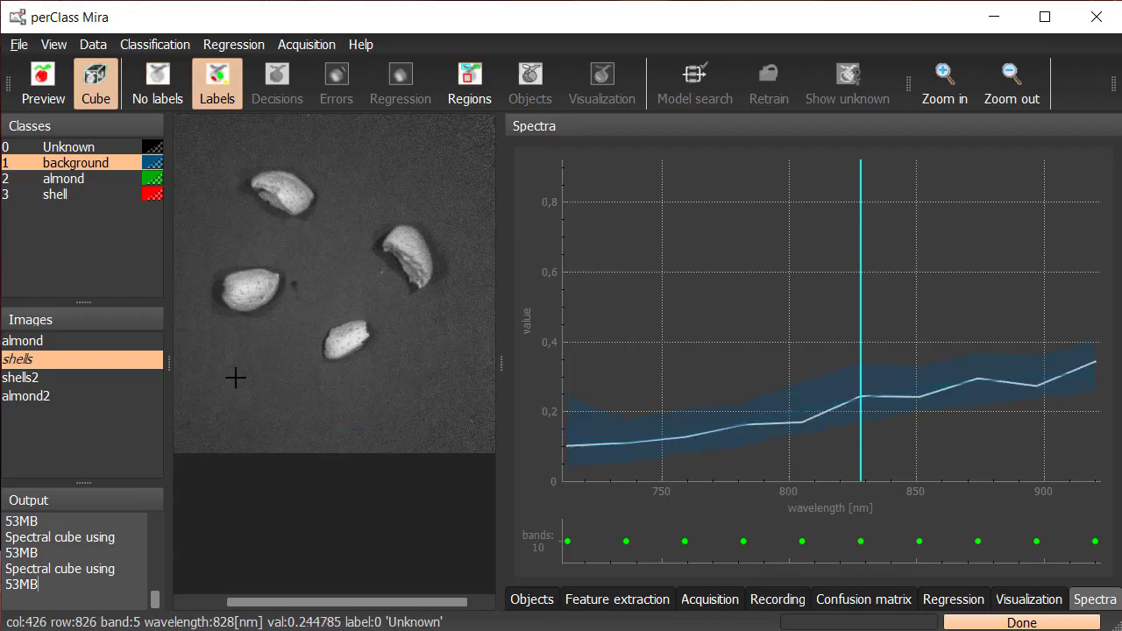
{"action": "scroll", "coordinate": [220, 338], "scroll_direction": "down", "scroll_amount": 1}
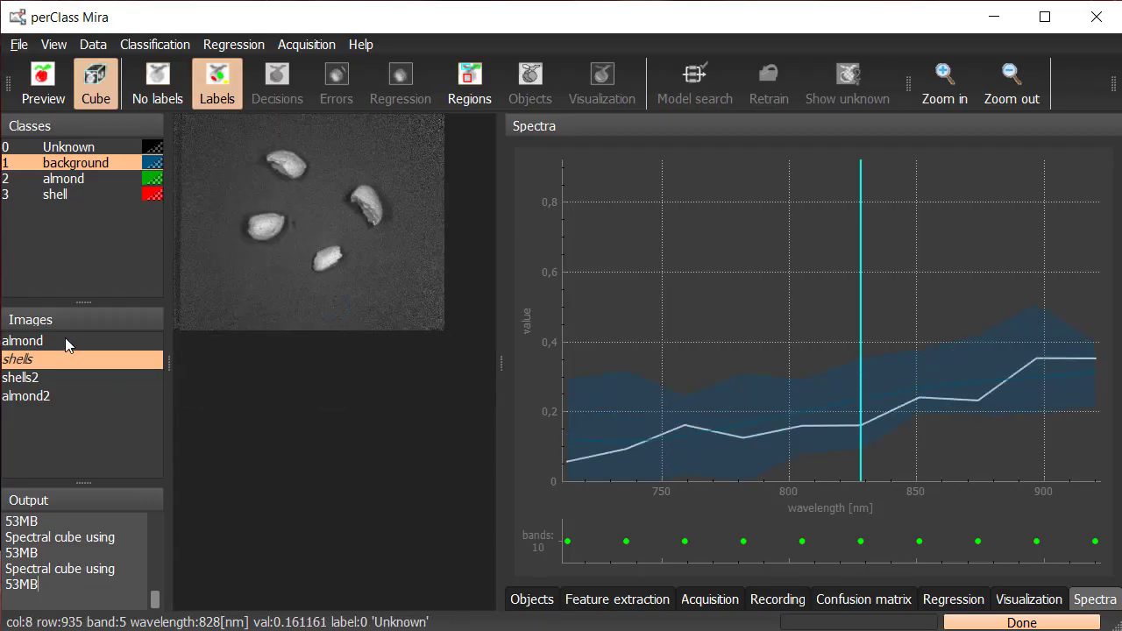
{"action": "left_click", "coordinate": [77, 195]}
{"action": "scroll", "coordinate": [269, 183], "scroll_direction": "up", "scroll_amount": 1}
{"action": "mouse_move", "coordinate": [331, 204]}
{"action": "left_mouse_down"}
{"action": "mouse_move", "coordinate": [366, 218]}
{"action": "mouse_move", "coordinate": [368, 237]}
{"action": "left_mouse_up"}
{"action": "left_click_drag", "start_coordinate": [279, 372], "coordinate": [303, 394]}
- Open the almond image and paint almond labels on the top-left almond
{"action": "scroll", "coordinate": [303, 386], "scroll_direction": "down", "scroll_amount": 2}
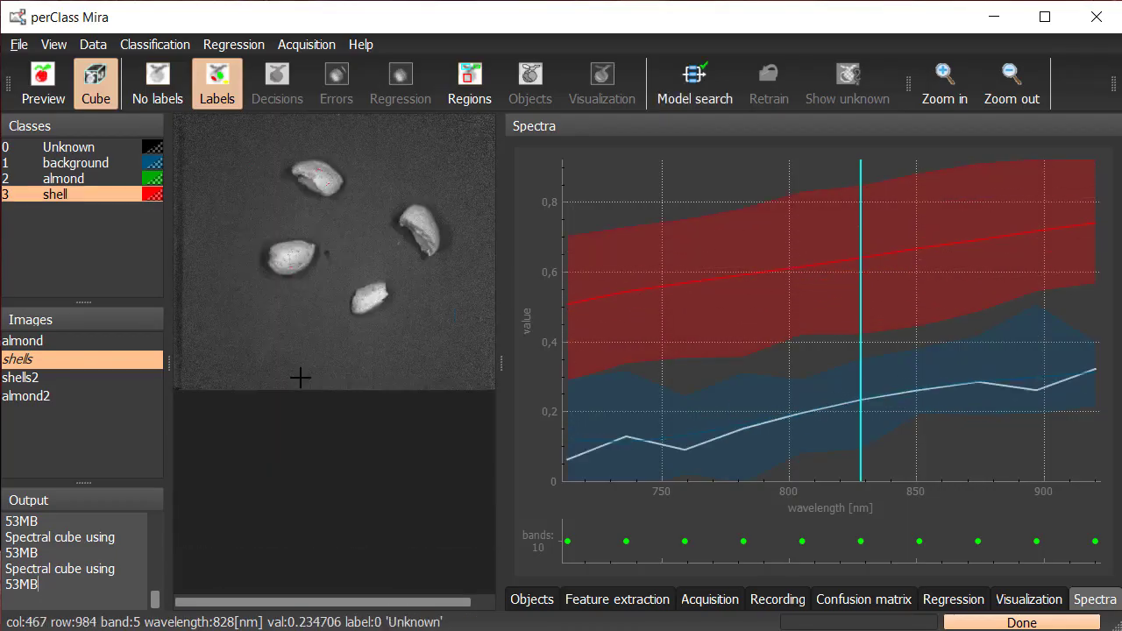
{"action": "left_click", "coordinate": [43, 340]}
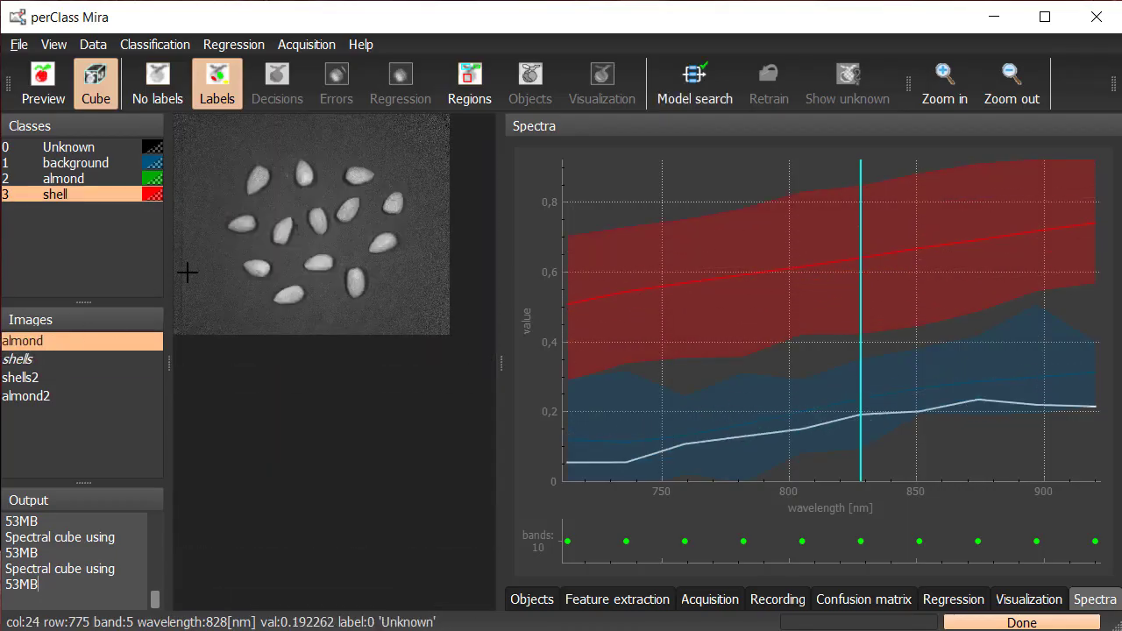
{"action": "left_click", "coordinate": [84, 179]}
{"action": "left_click_drag", "start_coordinate": [263, 203], "coordinate": [248, 216]}
{"action": "scroll", "coordinate": [271, 231], "scroll_direction": "up", "scroll_amount": 2}
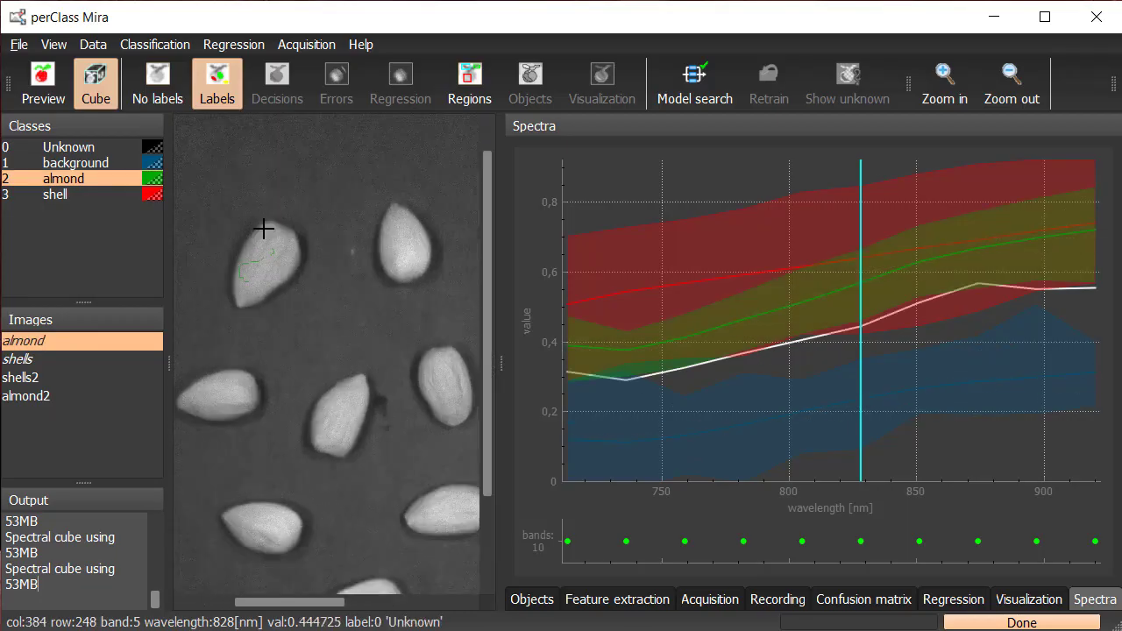
{"action": "scroll", "coordinate": [342, 454], "scroll_direction": "down", "scroll_amount": 3}
{"action": "scroll", "coordinate": [356, 280], "scroll_direction": "down", "scroll_amount": 2}
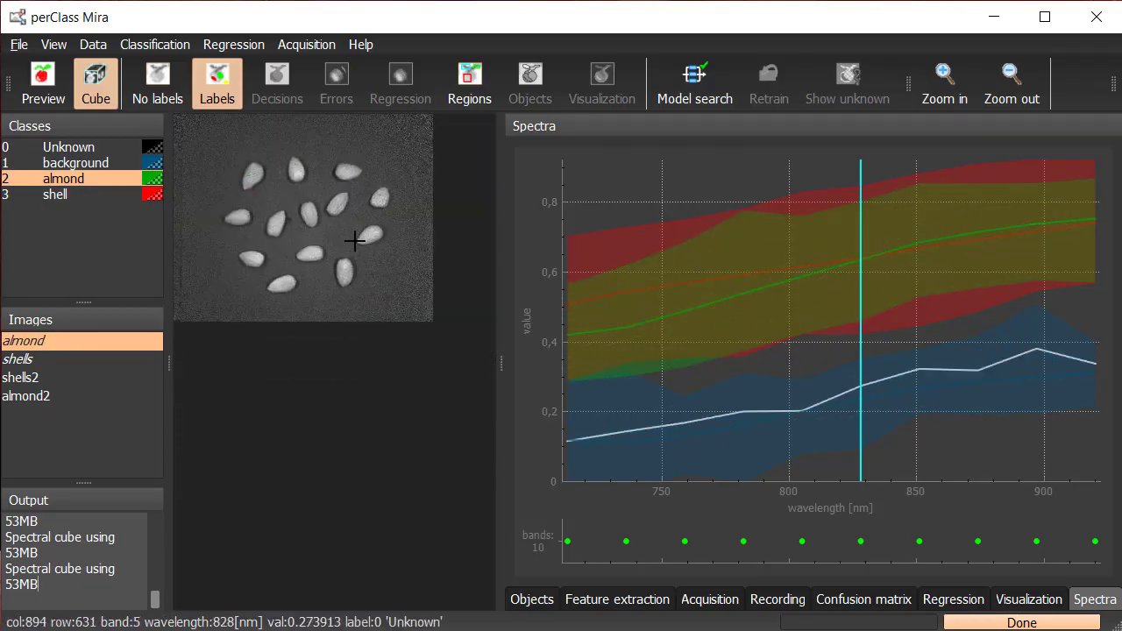
- Train with Model search, review decisions on shells and almond images, and flag almond foreground, then pick shell
{"action": "left_click", "coordinate": [682, 85]}
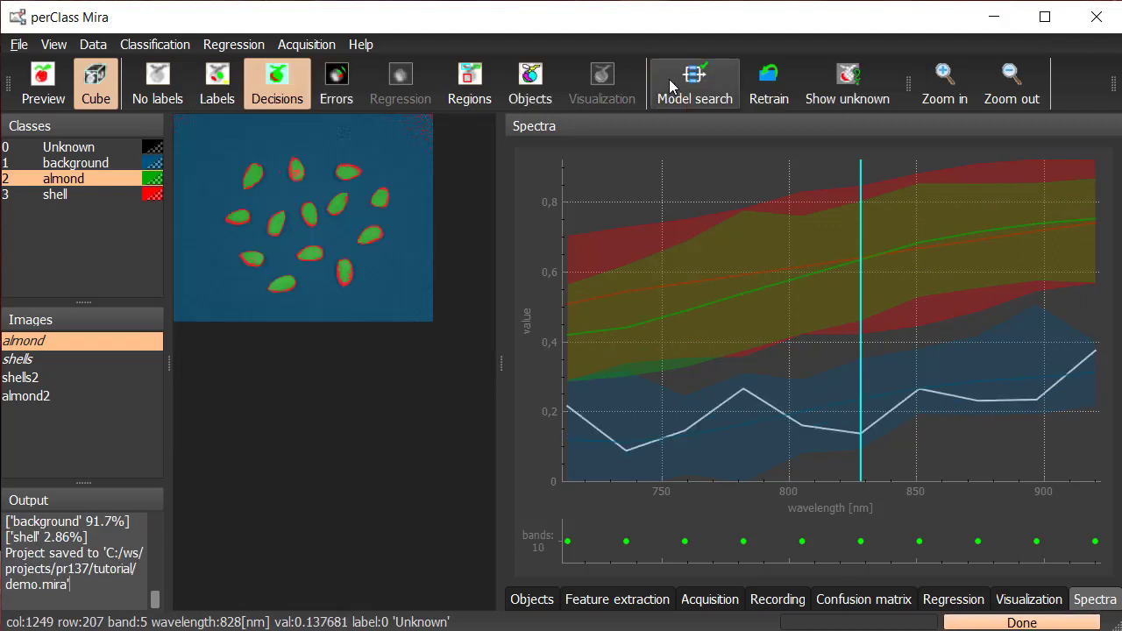
{"action": "left_click", "coordinate": [58, 360]}
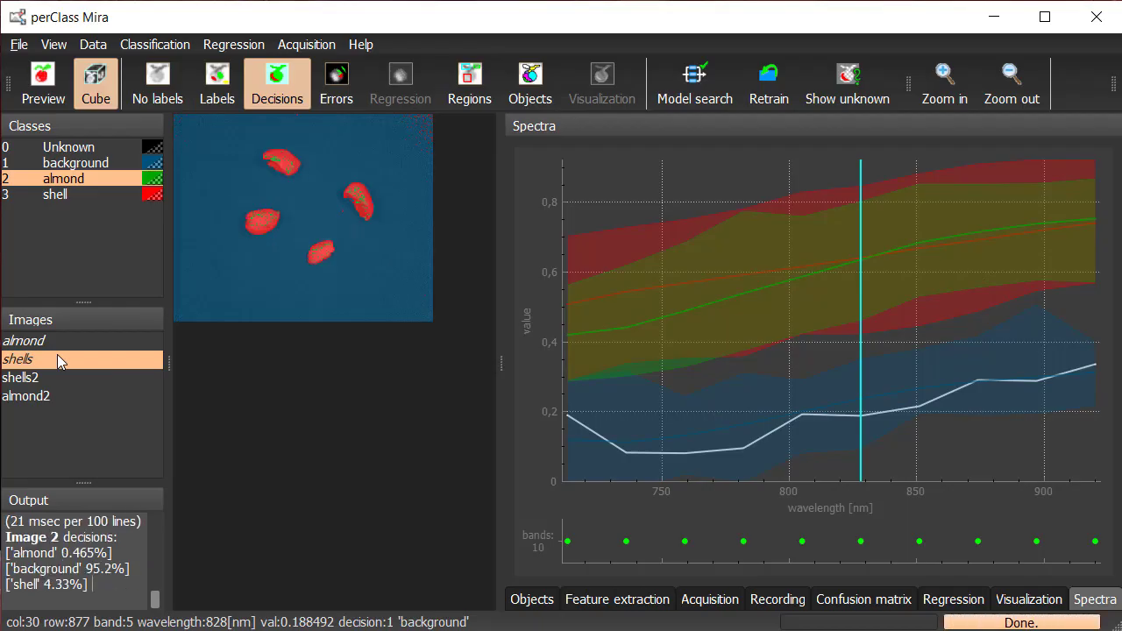
{"action": "left_click", "coordinate": [67, 341]}
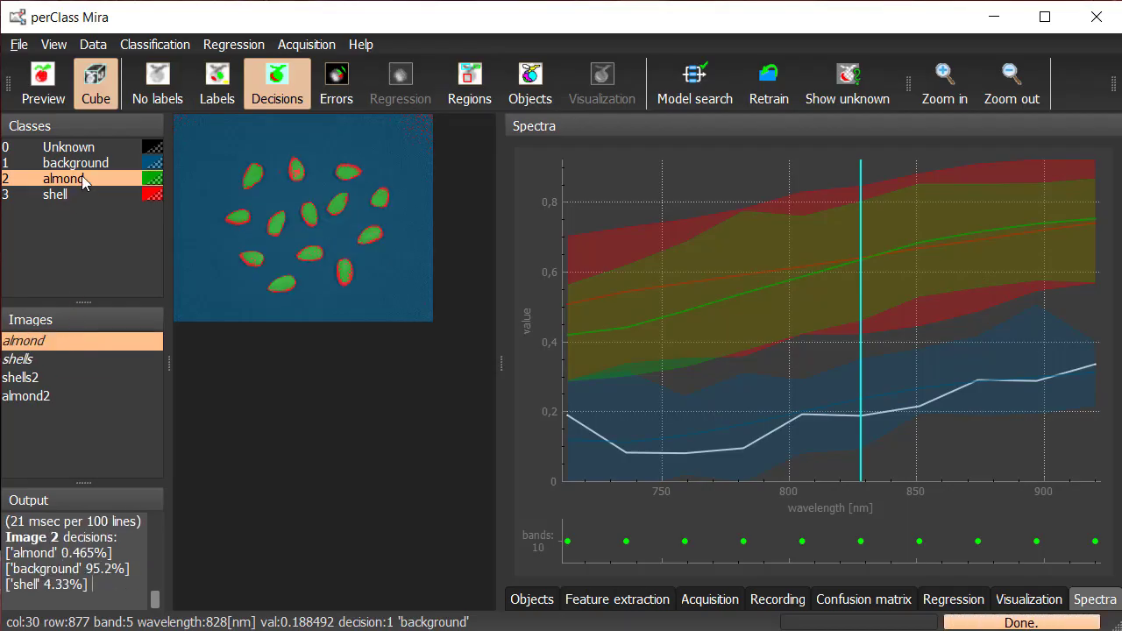
{"action": "key", "text": "f"}
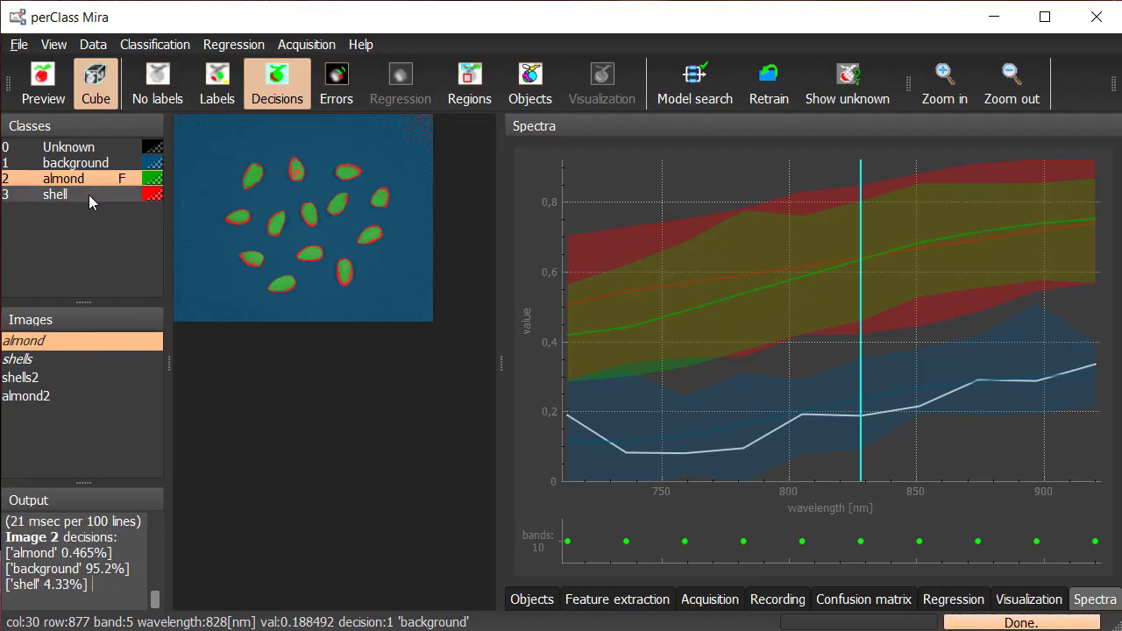
{"action": "left_click", "coordinate": [99, 196]}
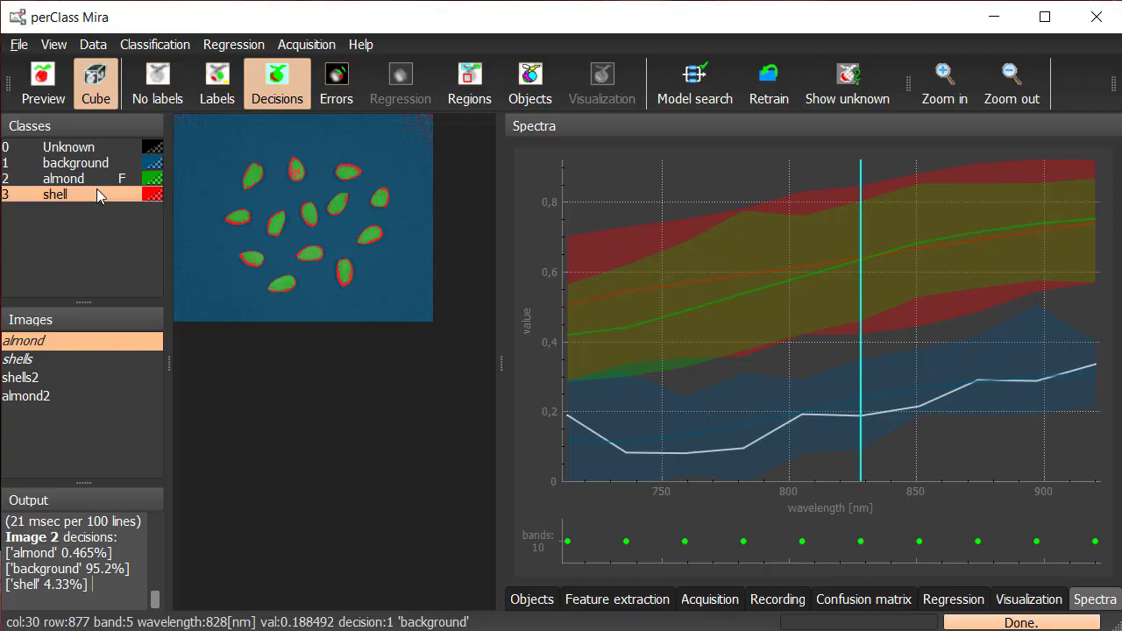
- Mark shell as foreground and group all-foreground pixels into objects coloured by object decision
{"action": "key", "text": "f"}
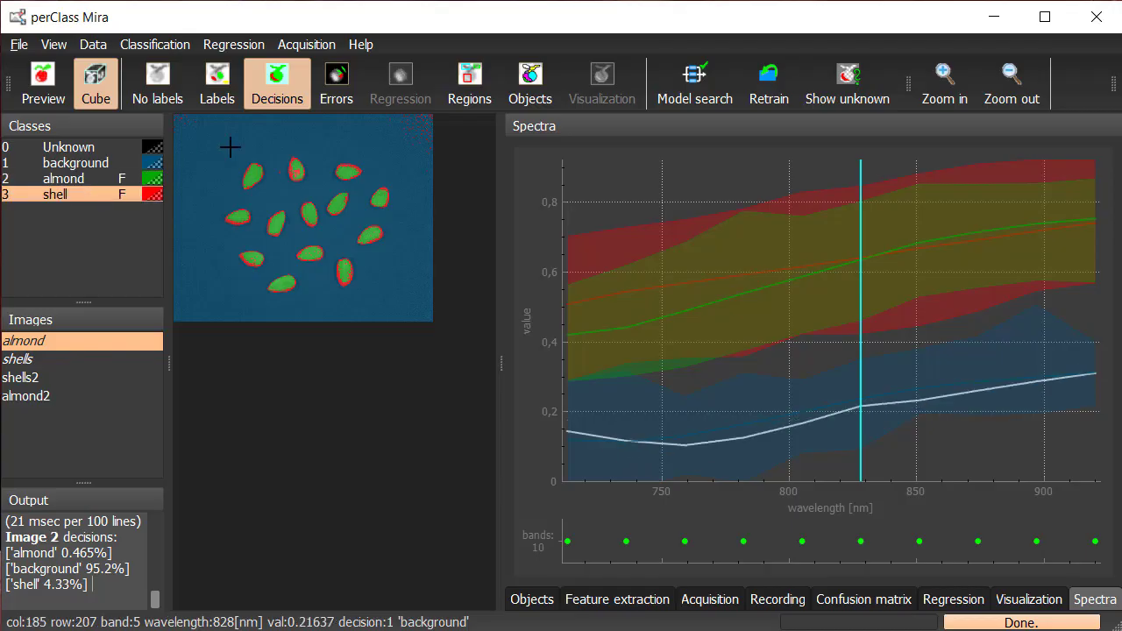
{"action": "left_click", "coordinate": [532, 78]}
{"action": "left_click", "coordinate": [530, 599]}
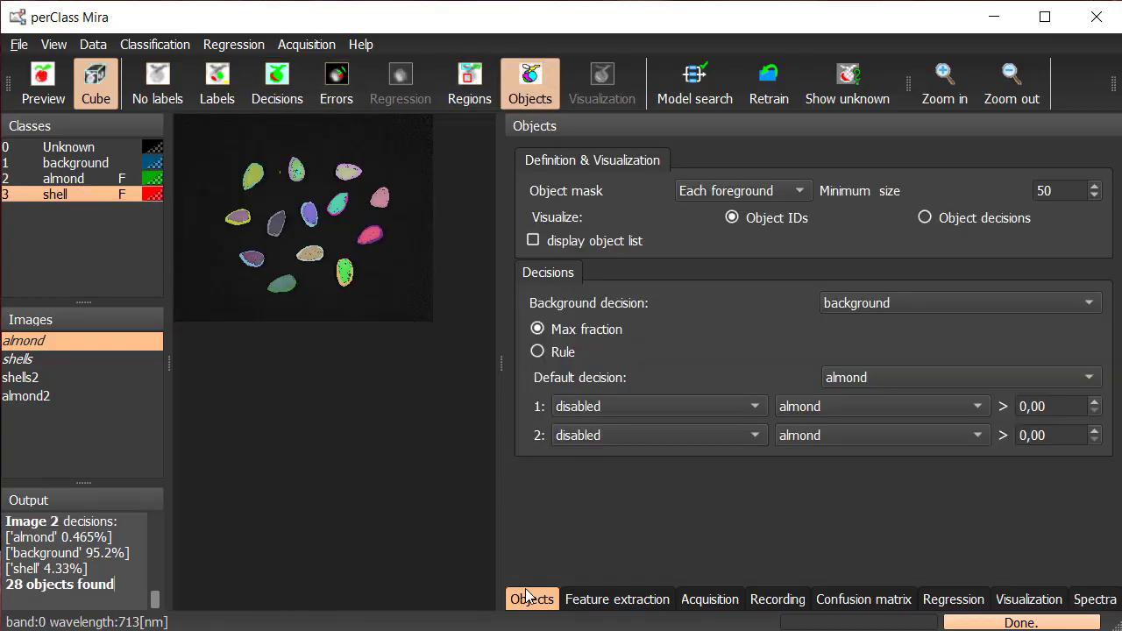
{"action": "left_click", "coordinate": [741, 191]}
{"action": "key", "text": "Escape"}
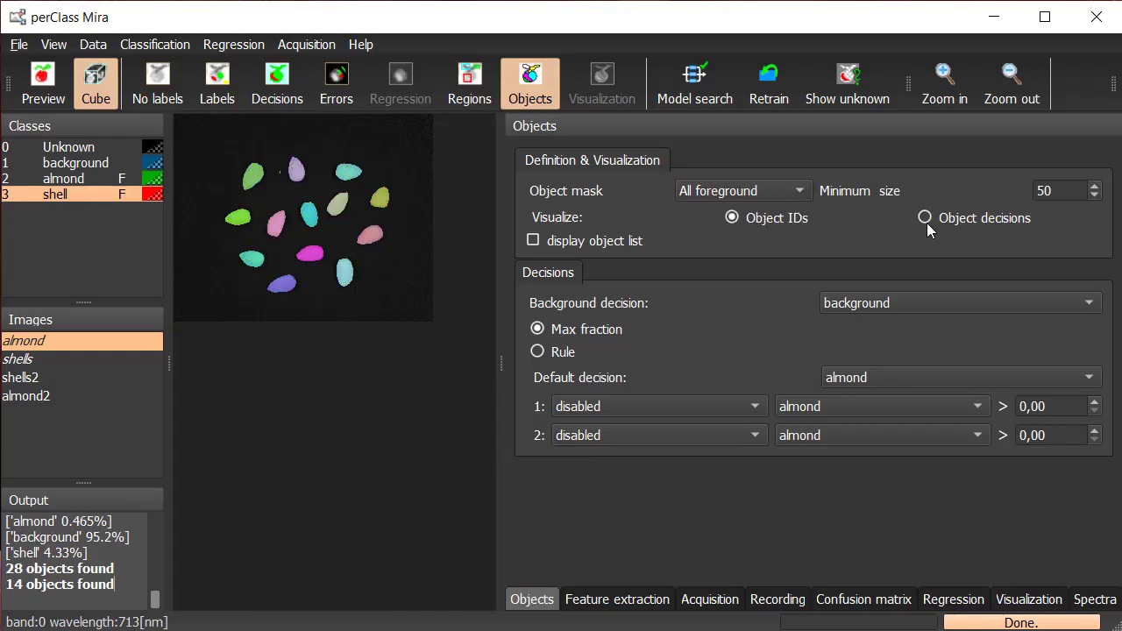
{"action": "left_click", "coordinate": [925, 217]}
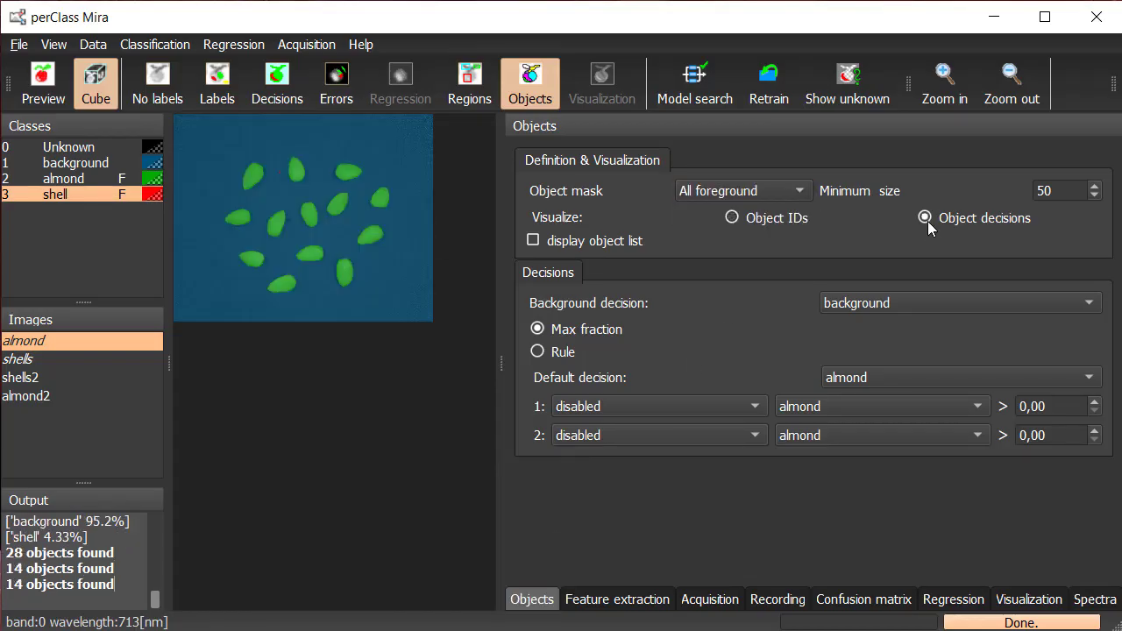
- Review the objects on shells, shells2 and almond2, where almond2 shows 14 objects
{"action": "left_click", "coordinate": [100, 359]}
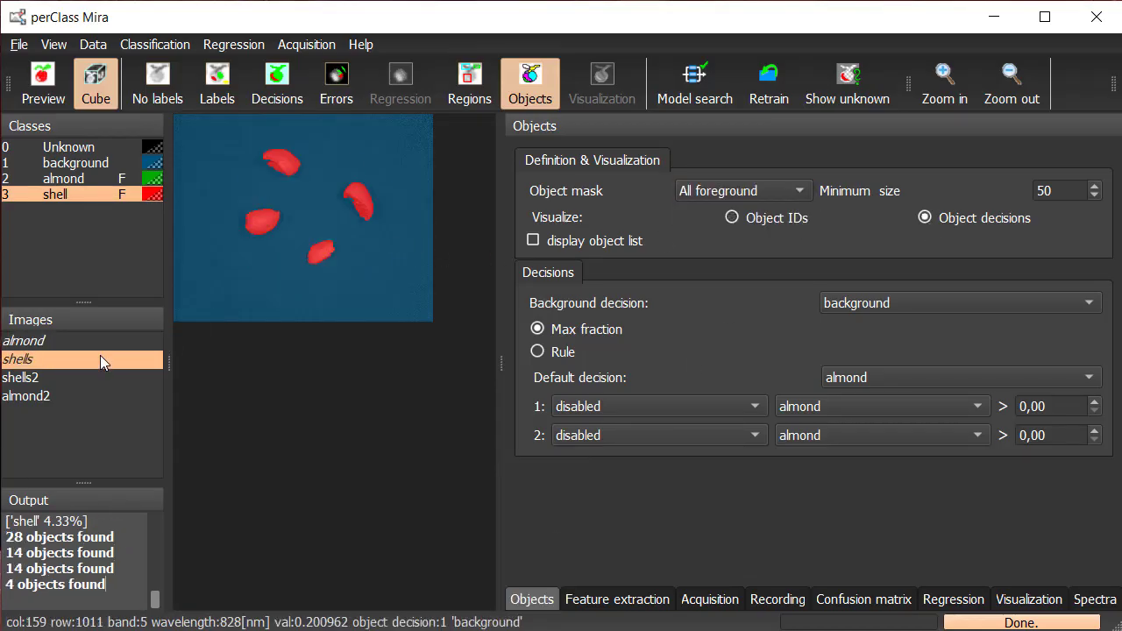
{"action": "left_click", "coordinate": [39, 384]}
{"action": "left_click", "coordinate": [43, 400]}
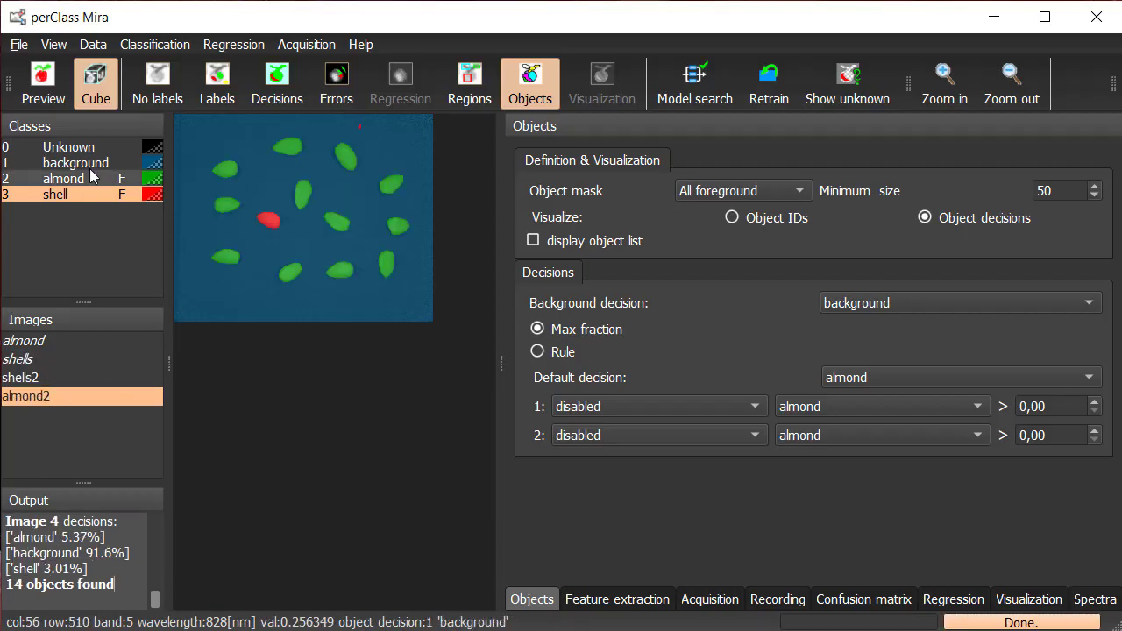
- Zoom into almond2's per-pixel decisions and select almond as the class to paint
{"action": "left_click", "coordinate": [277, 83]}
{"action": "scroll", "coordinate": [272, 220], "scroll_direction": "up", "scroll_amount": 5}
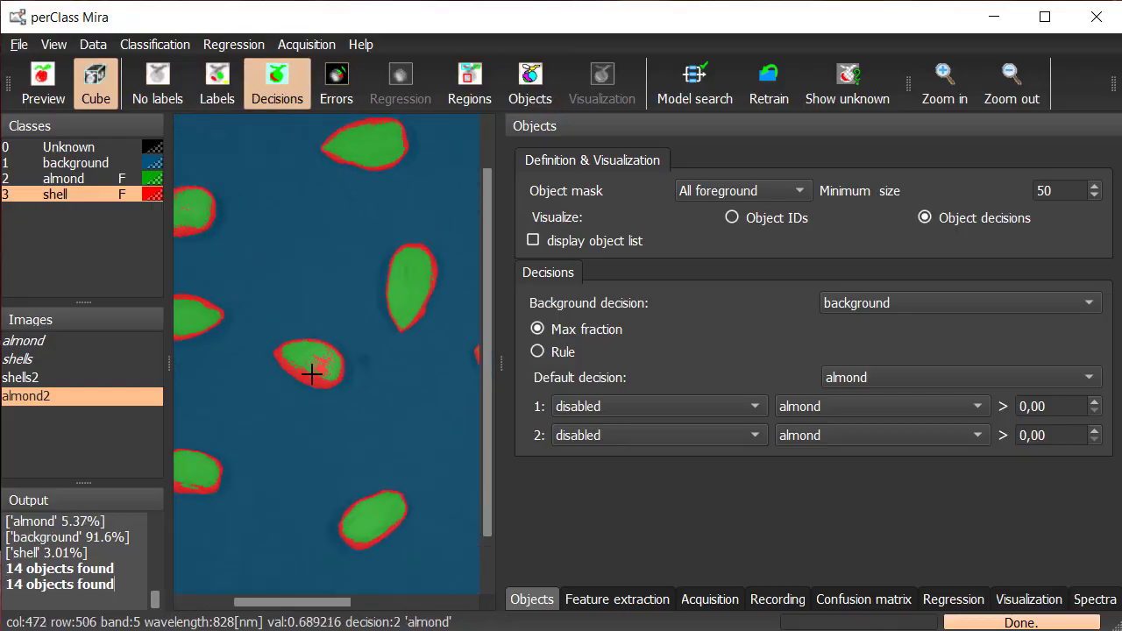
{"action": "key", "text": "l"}
{"action": "left_click", "coordinate": [96, 179]}
{"action": "key", "text": "d"}
{"action": "key", "text": "l"}
- Paint an almond label on the red-spotted almond, shifting foreground decisions to a 50/50 split
{"action": "left_click_drag", "start_coordinate": [296, 337], "coordinate": [332, 375]}
{"action": "key", "text": "d"}
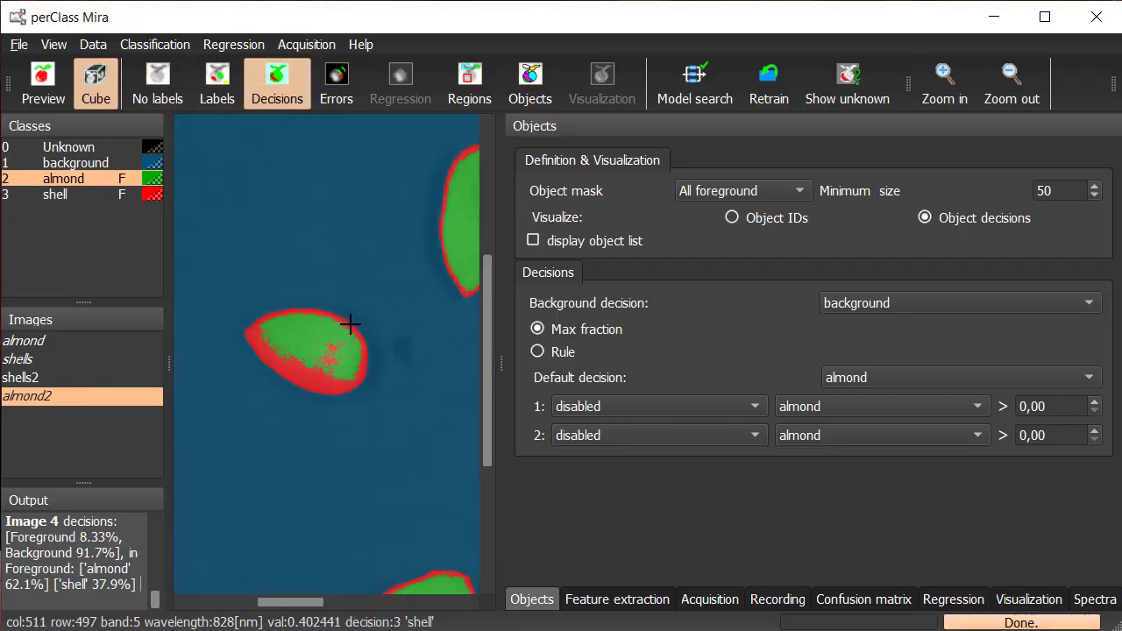
{"action": "scroll", "coordinate": [333, 351], "scroll_direction": "down", "scroll_amount": 2}
{"action": "key", "text": "l"}
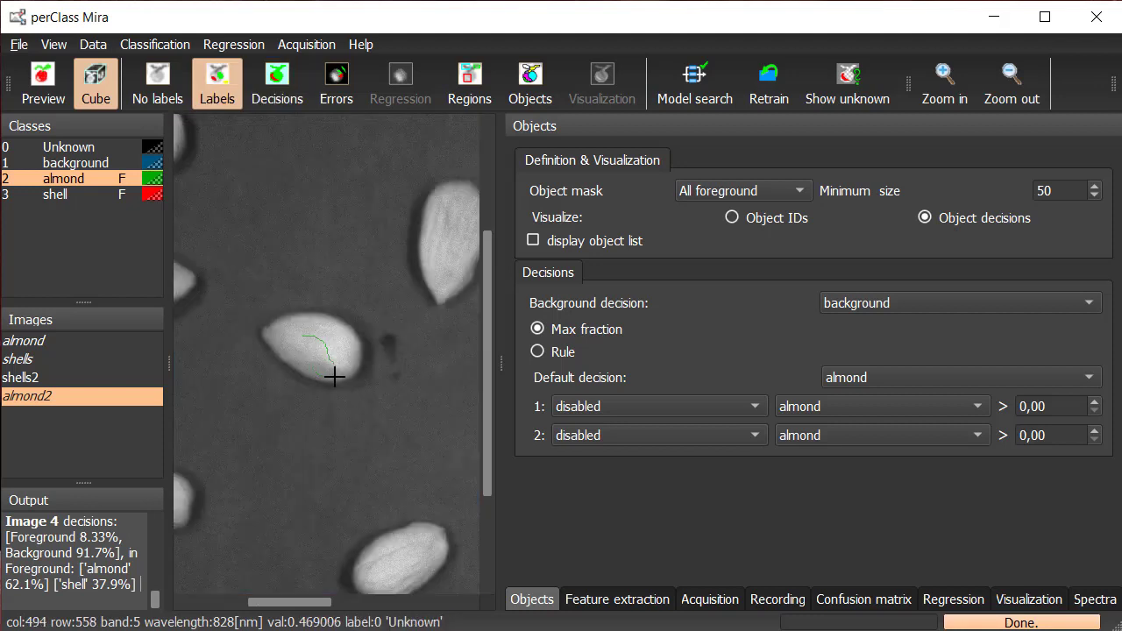
{"action": "scroll", "coordinate": [336, 377], "scroll_direction": "down", "scroll_amount": 5}
- Check almond2's updated decisions and objects, then retrain the classifier with the new label
{"action": "key", "text": "d"}
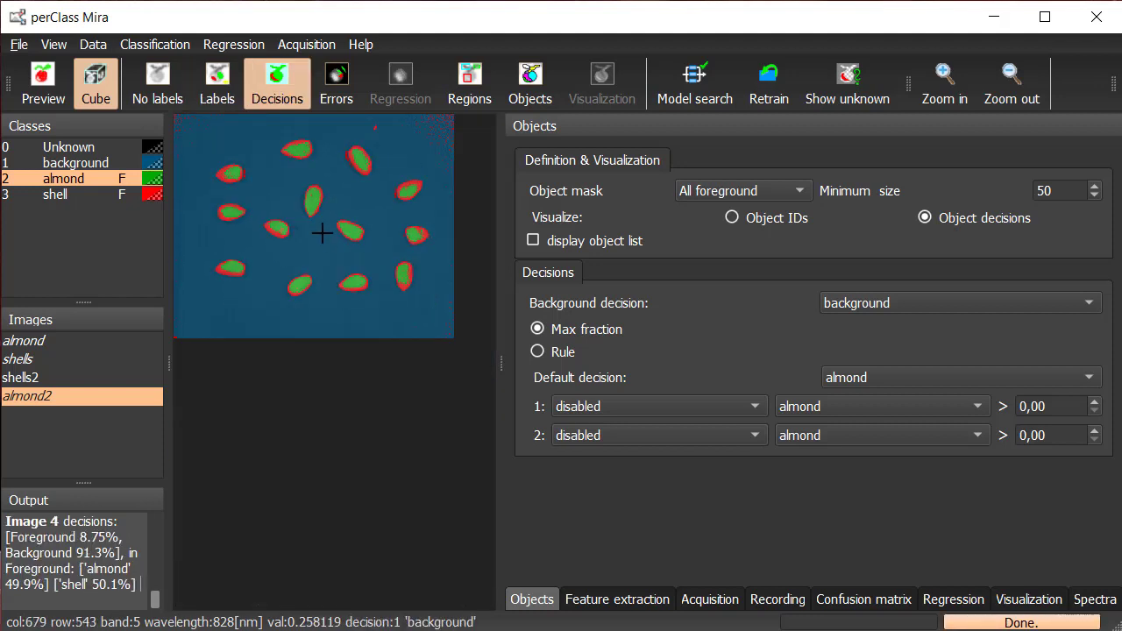
{"action": "key", "text": "o"}
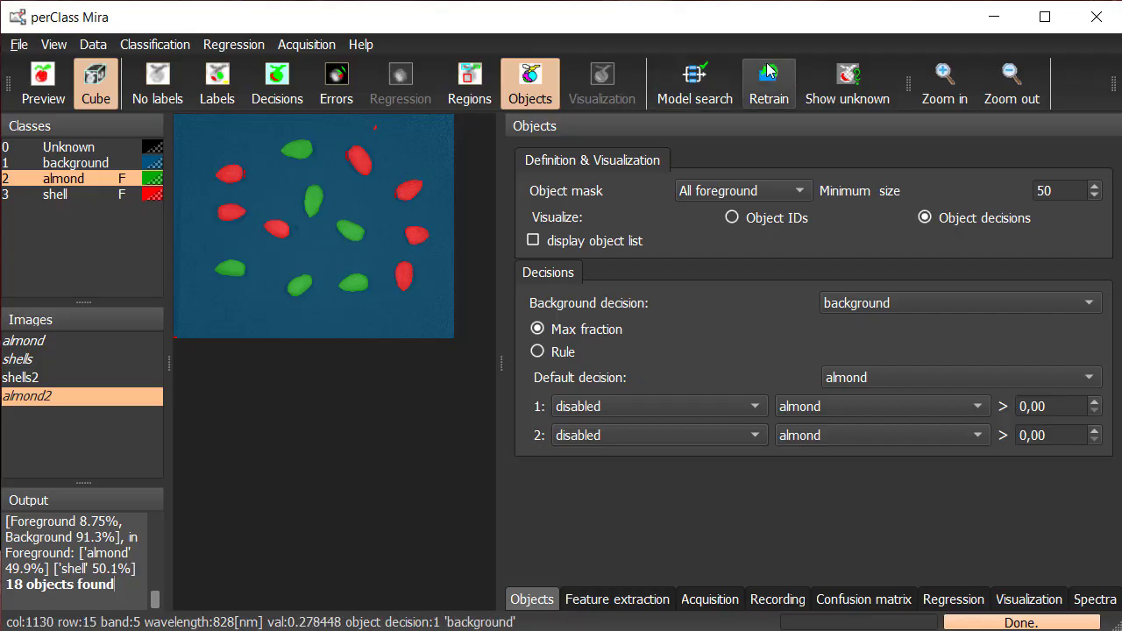
{"action": "key", "text": "d"}
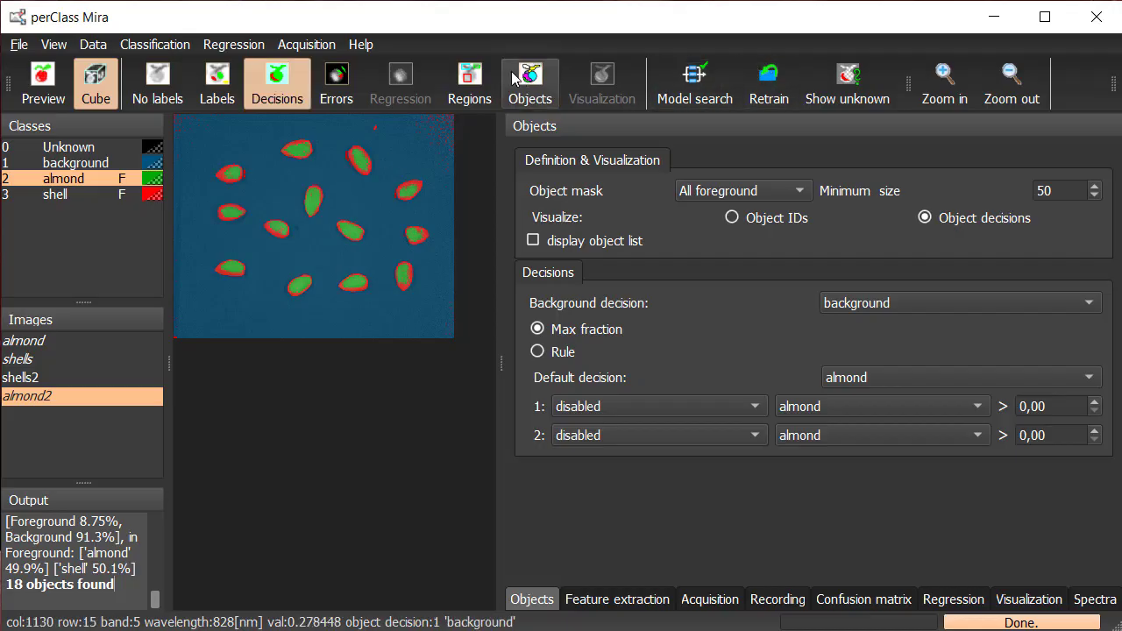
{"action": "left_click", "coordinate": [673, 99]}
- Review per-object results on shells2, shells and almond, then zoom into the shells decisions
{"action": "left_click", "coordinate": [27, 378]}
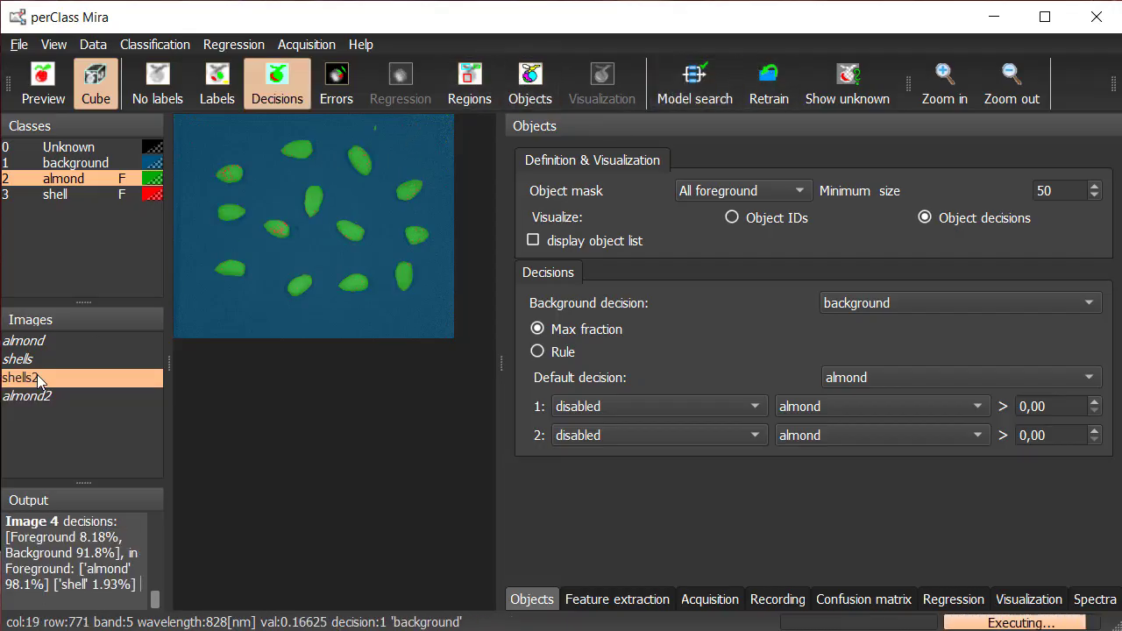
{"action": "key", "text": "o"}
{"action": "left_click", "coordinate": [39, 360]}
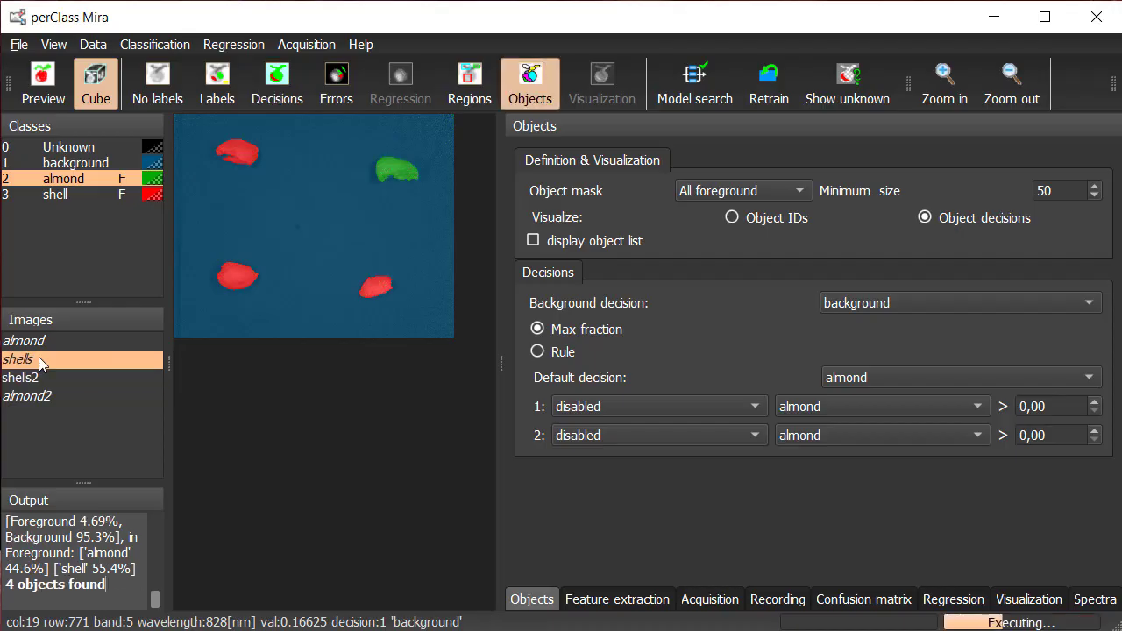
{"action": "left_click", "coordinate": [53, 340]}
{"action": "left_click", "coordinate": [48, 359]}
{"action": "key", "text": "d"}
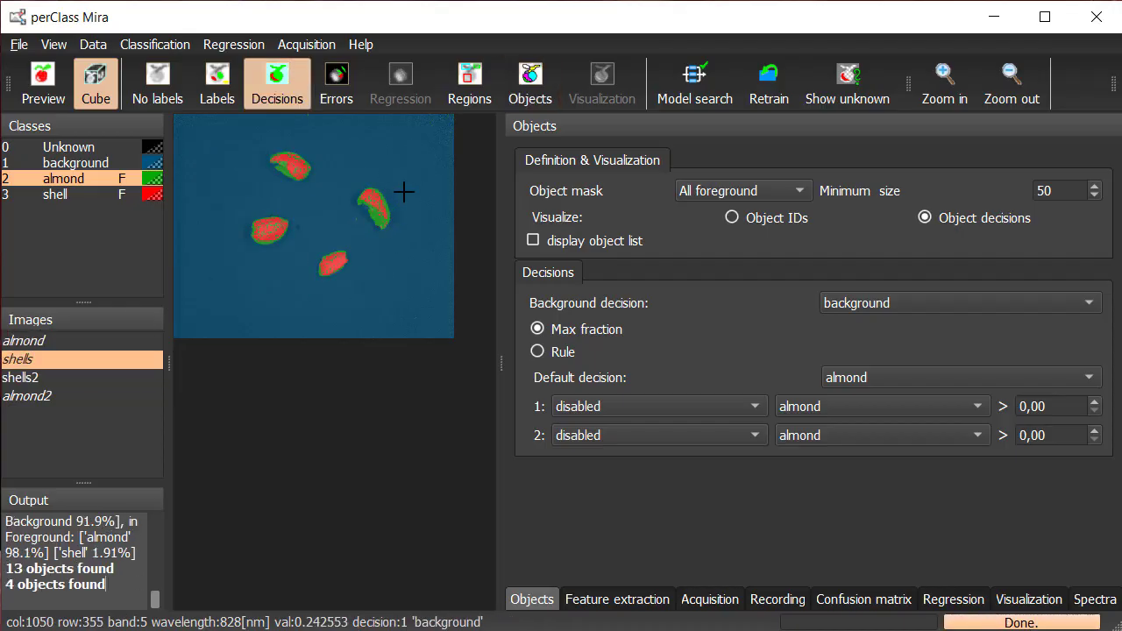
{"action": "scroll", "coordinate": [412, 239], "scroll_direction": "up", "scroll_amount": 3}
{"action": "scroll", "coordinate": [412, 239], "scroll_direction": "up", "scroll_amount": 1}
- Paint a shell label on the middle shell in the shells image and recheck its objects
{"action": "left_click", "coordinate": [50, 194]}
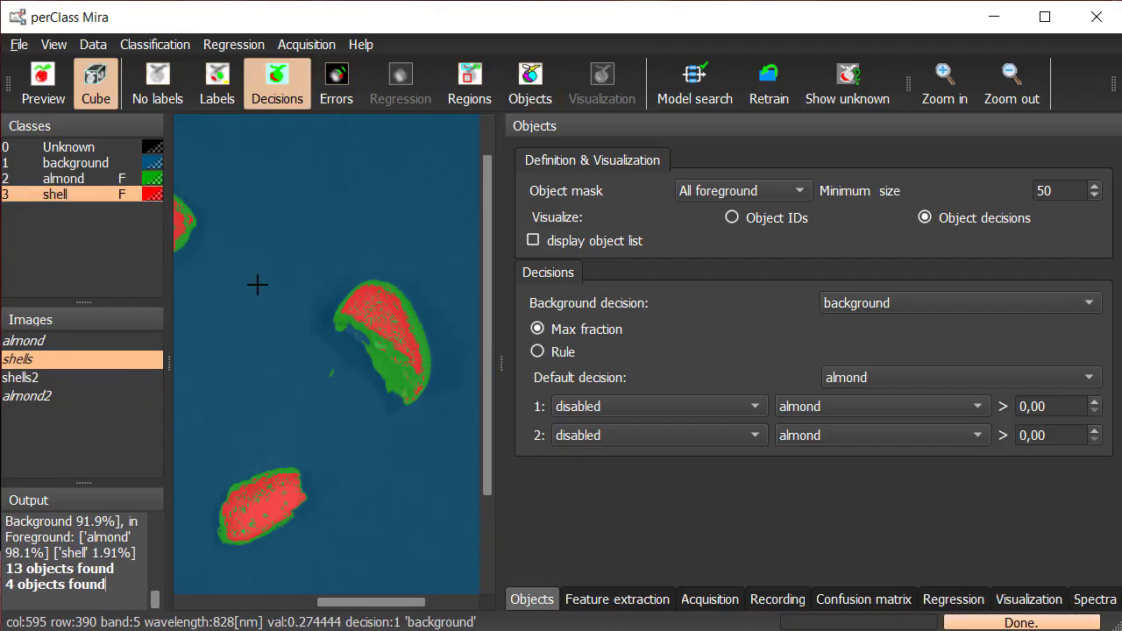
{"action": "key", "text": "o"}
{"action": "key", "text": "d"}
{"action": "left_click", "coordinate": [222, 98]}
{"action": "left_click_drag", "start_coordinate": [409, 340], "coordinate": [396, 371]}
{"action": "scroll", "coordinate": [396, 296], "scroll_direction": "down", "scroll_amount": 5}
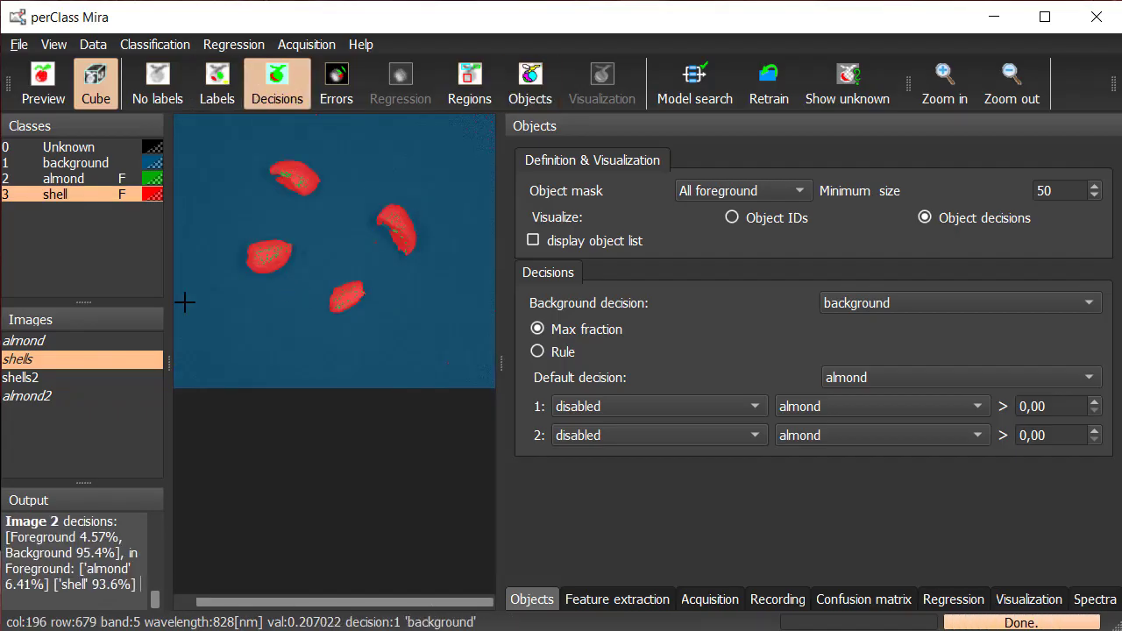
{"action": "key", "text": "o"}
{"action": "key", "text": "Up"}
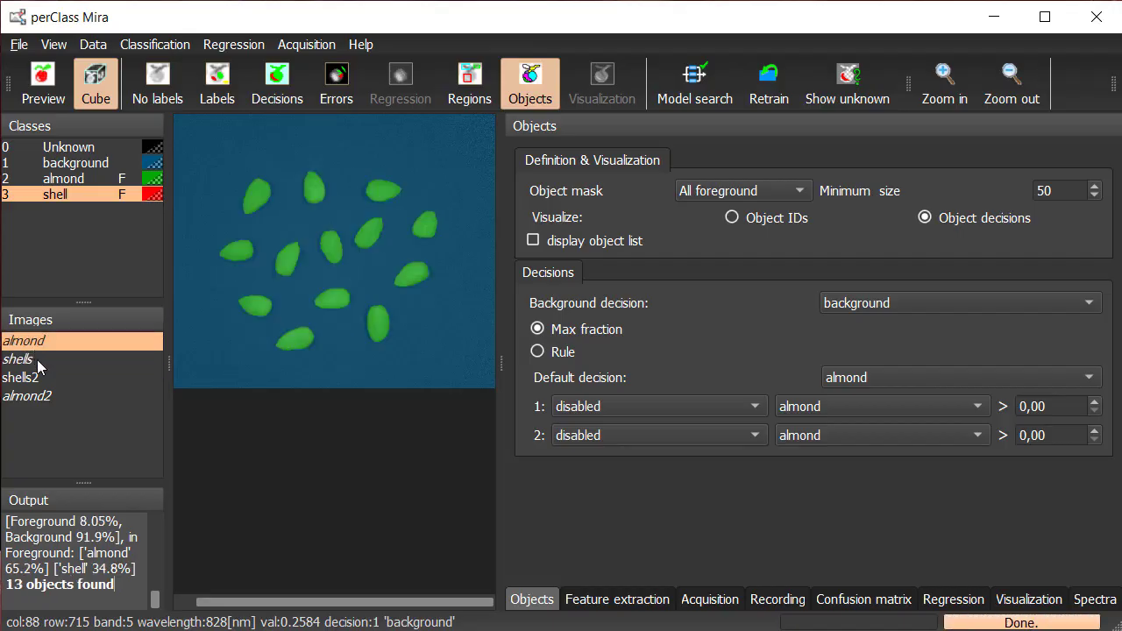
{"action": "key", "text": "Down"}
- Check shells2 and almond2 objects, select the almond class, and retrain the classifier
{"action": "left_click", "coordinate": [39, 378]}
{"action": "left_click", "coordinate": [42, 395]}
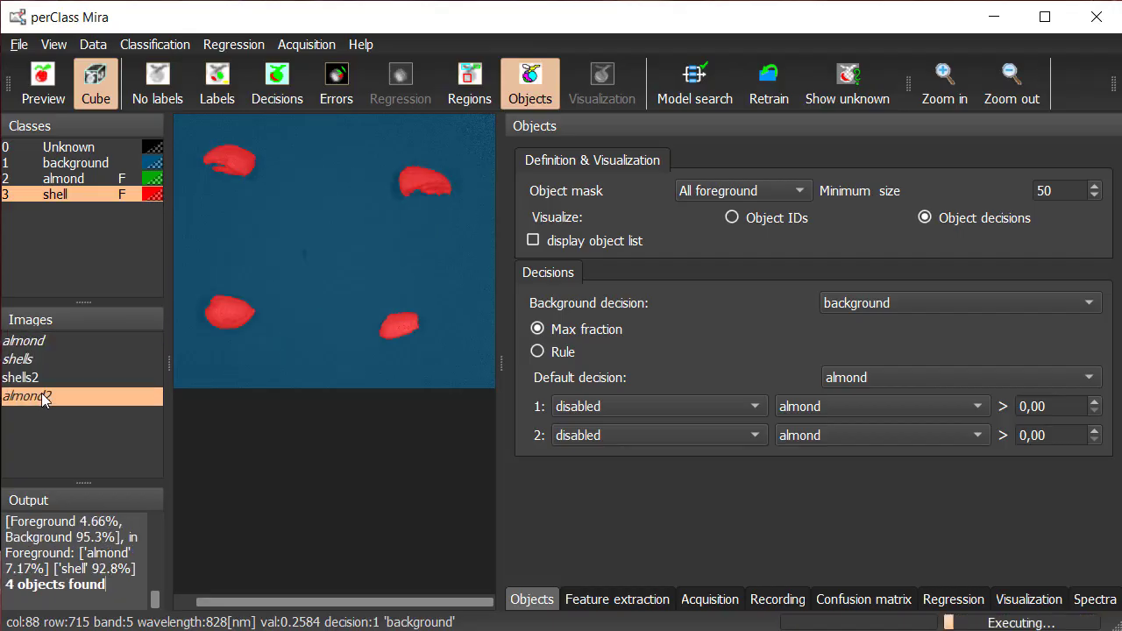
{"action": "scroll", "coordinate": [235, 187], "scroll_direction": "up", "scroll_amount": 3}
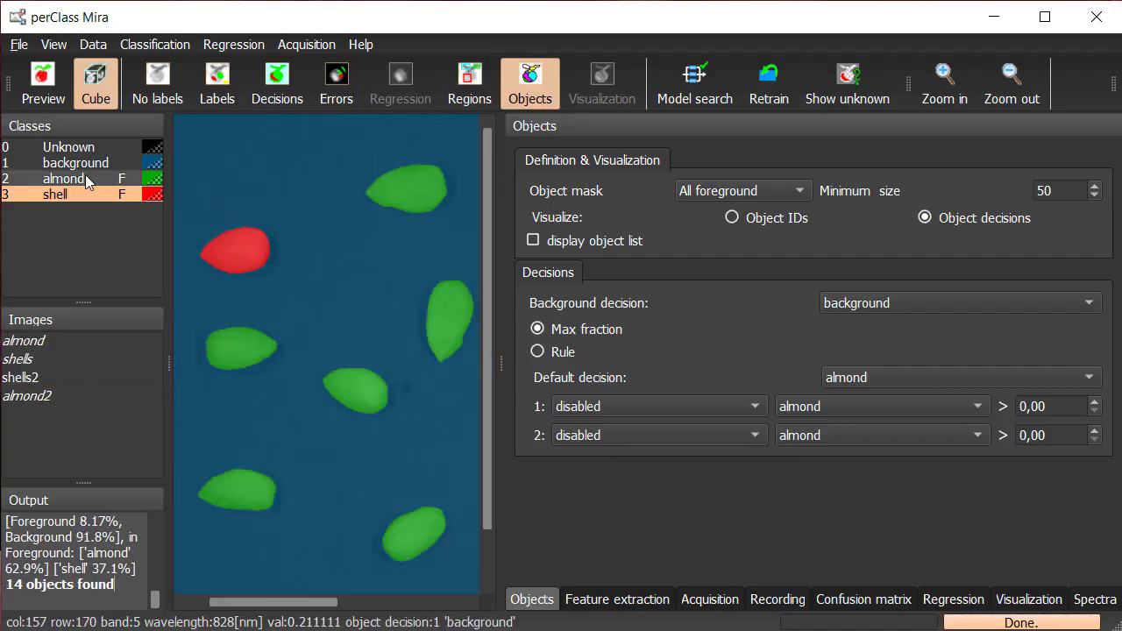
{"action": "left_click", "coordinate": [56, 179]}
{"action": "left_click", "coordinate": [217, 83]}
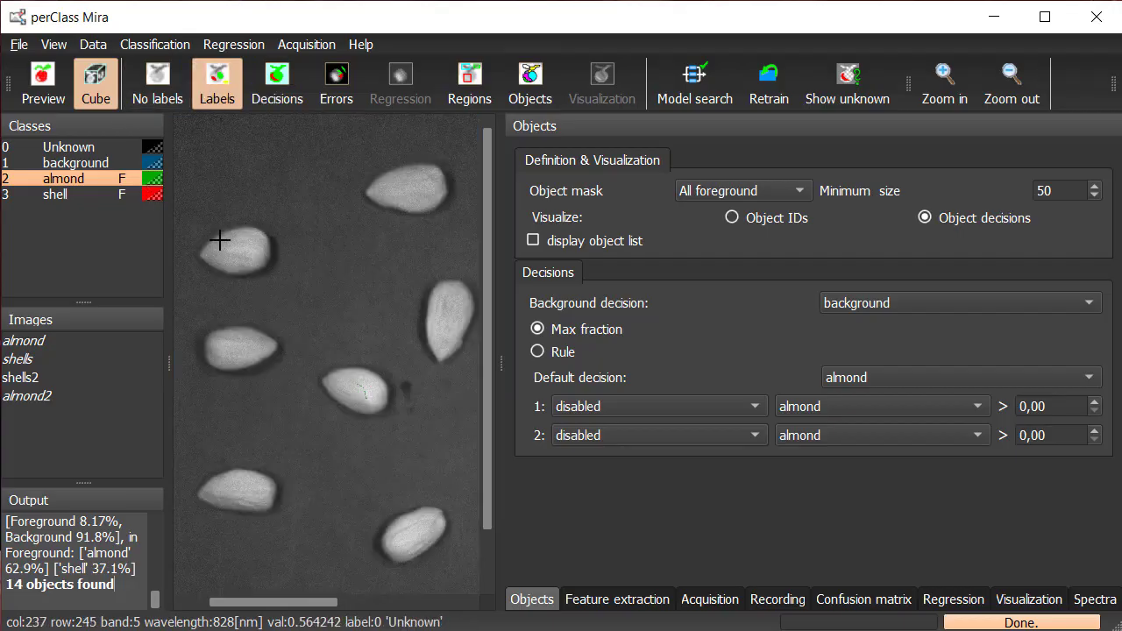
{"action": "key", "text": "d"}
- Review objects on shells2, shells and almond (13 almond objects) and save as demo.mira
{"action": "scroll", "coordinate": [245, 199], "scroll_direction": "down", "scroll_amount": 4}
{"action": "key", "text": "o"}
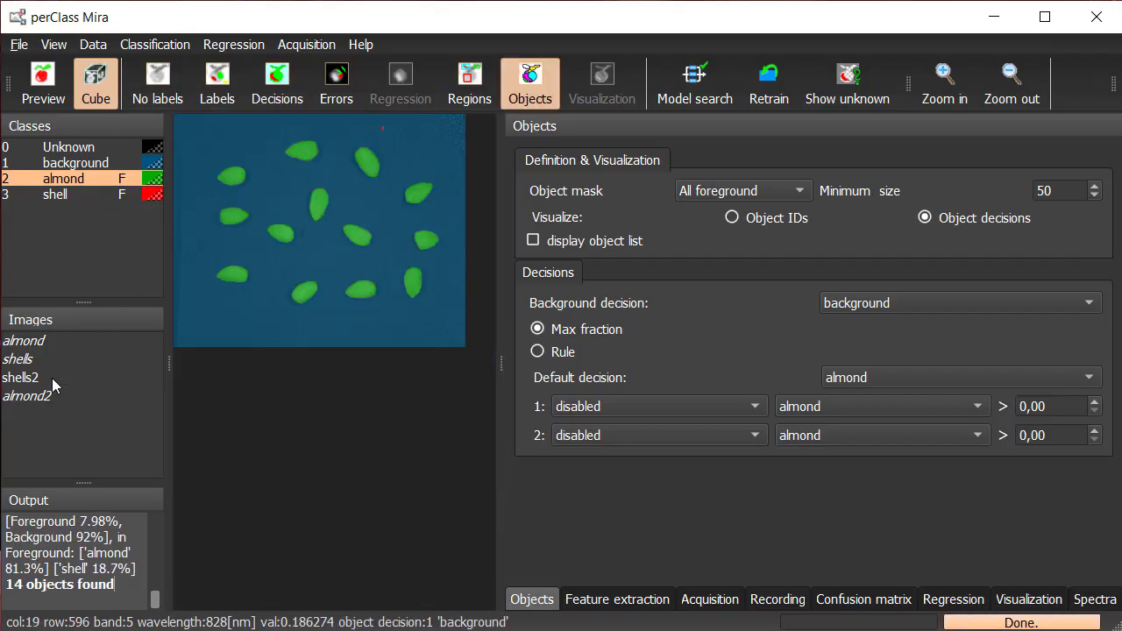
{"action": "left_click", "coordinate": [53, 379]}
{"action": "left_click", "coordinate": [52, 359]}
{"action": "left_click", "coordinate": [55, 342]}
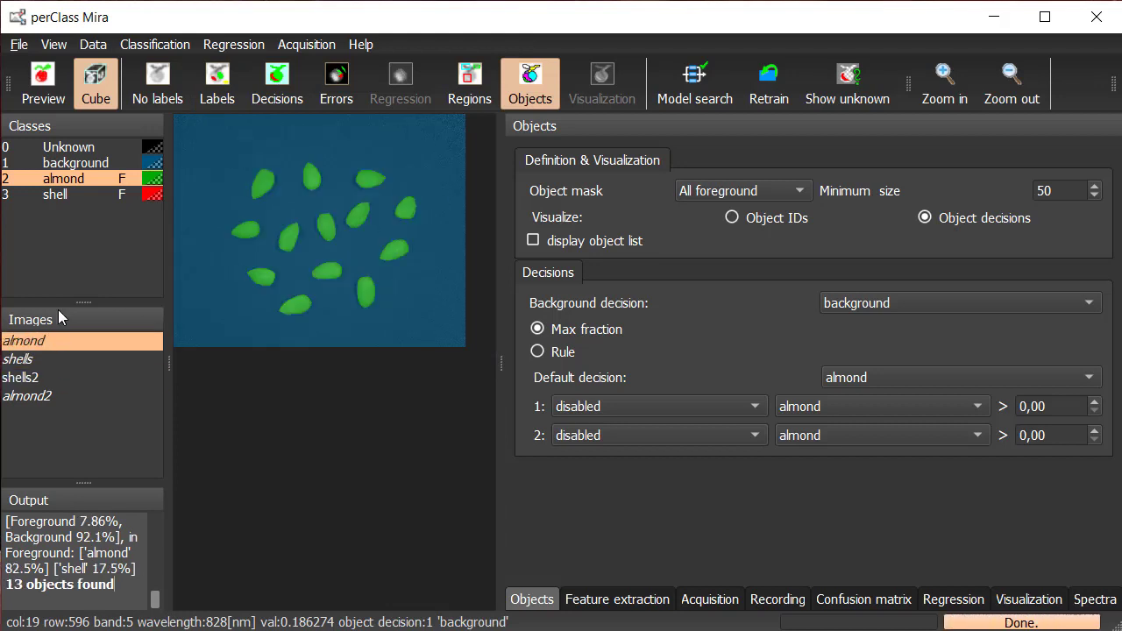
{"action": "key", "text": "ctrl+s"}
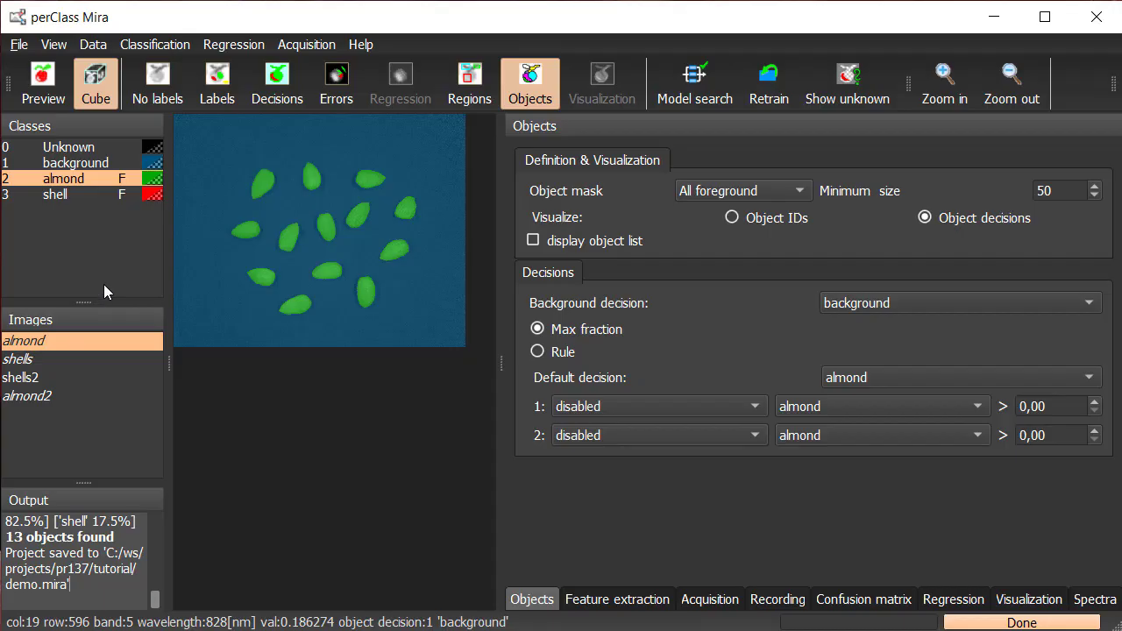
- Initialize the camera and start live acquisition with the speed panel shown
{"action": "left_click", "coordinate": [319, 46]}
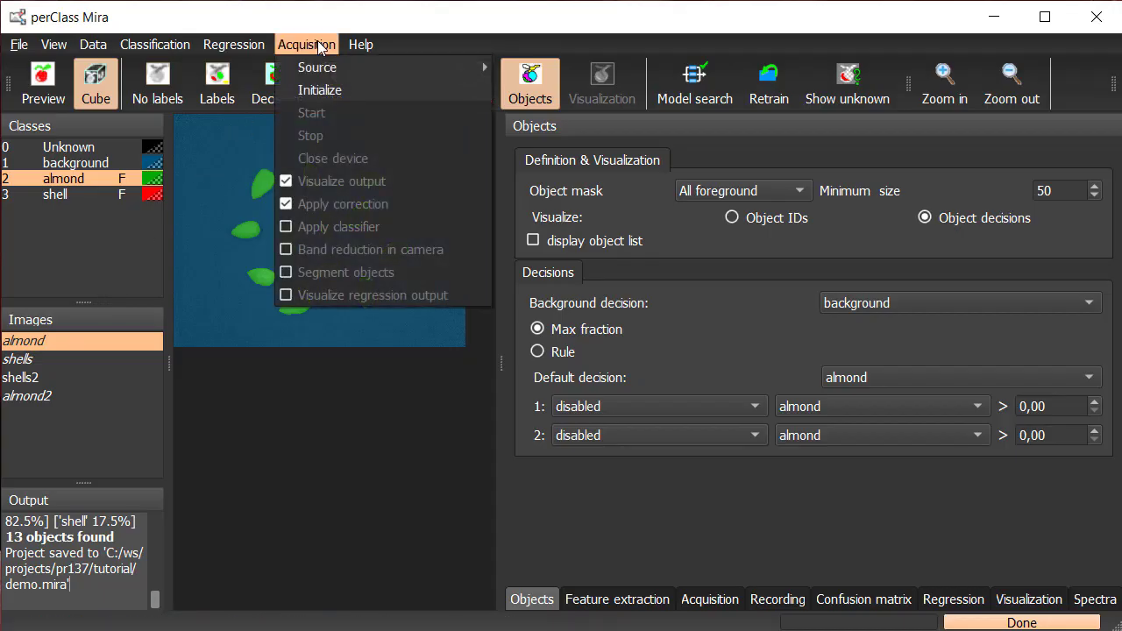
{"action": "left_click", "coordinate": [335, 89]}
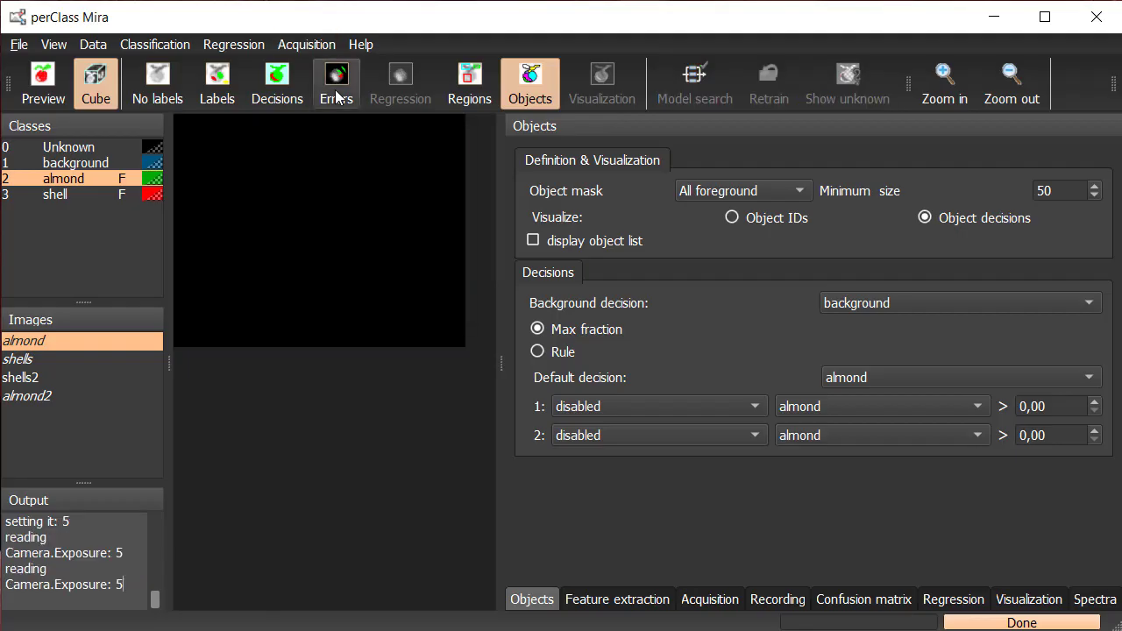
{"action": "left_click", "coordinate": [712, 600]}
{"action": "left_click", "coordinate": [538, 289]}
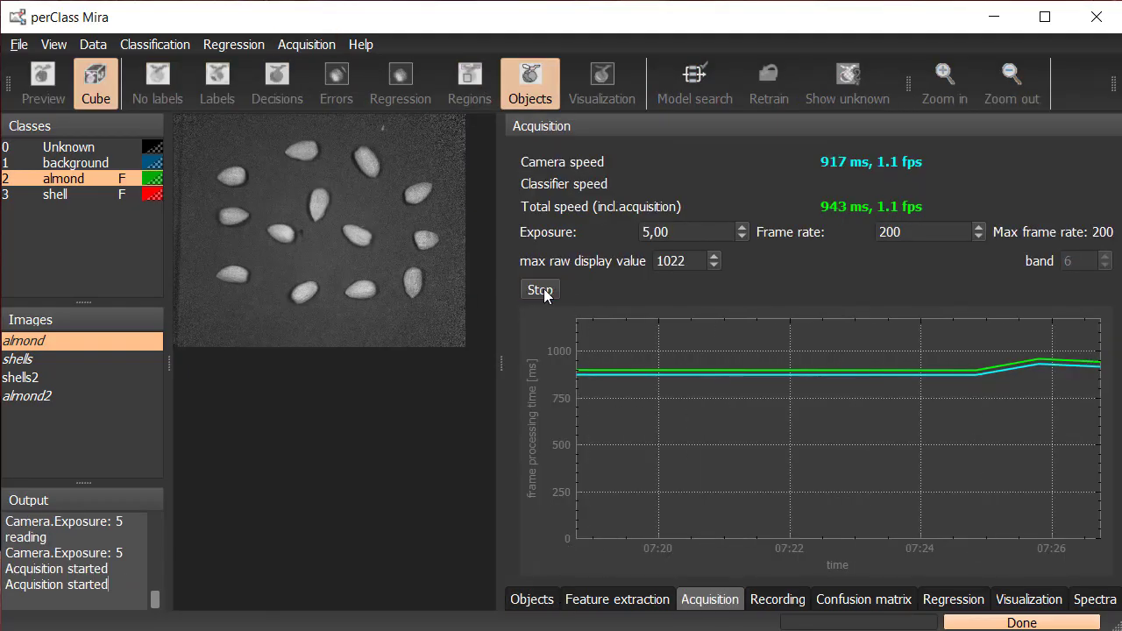
- Apply the classifier to live frames, then restart acquisition with per-object segmentation enabled
{"action": "left_click", "coordinate": [319, 46]}
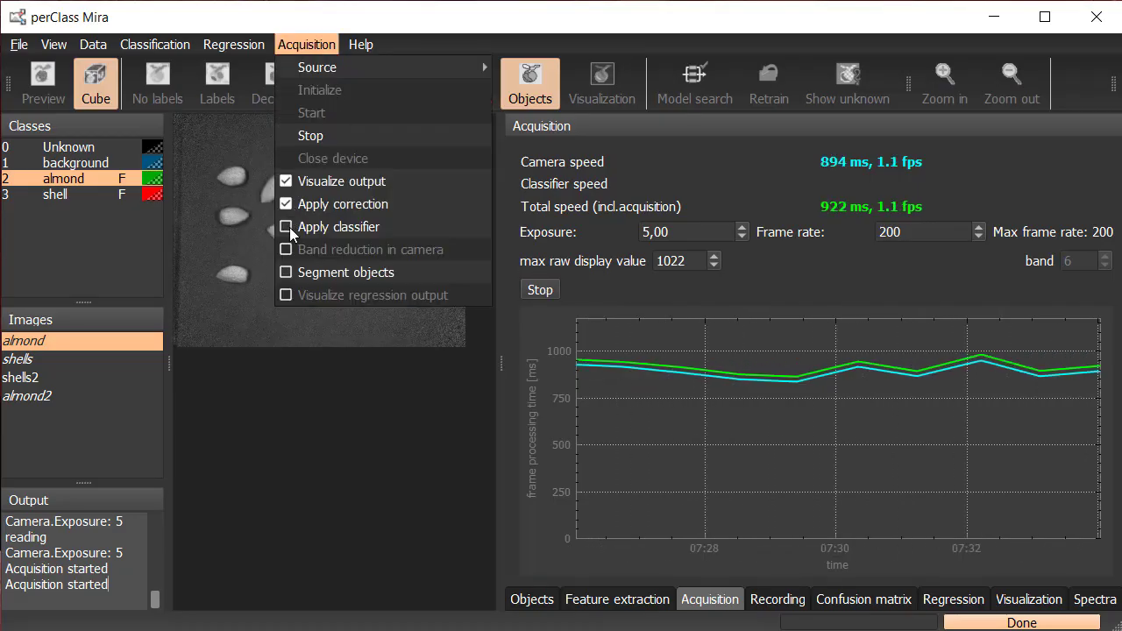
{"action": "left_click", "coordinate": [335, 225]}
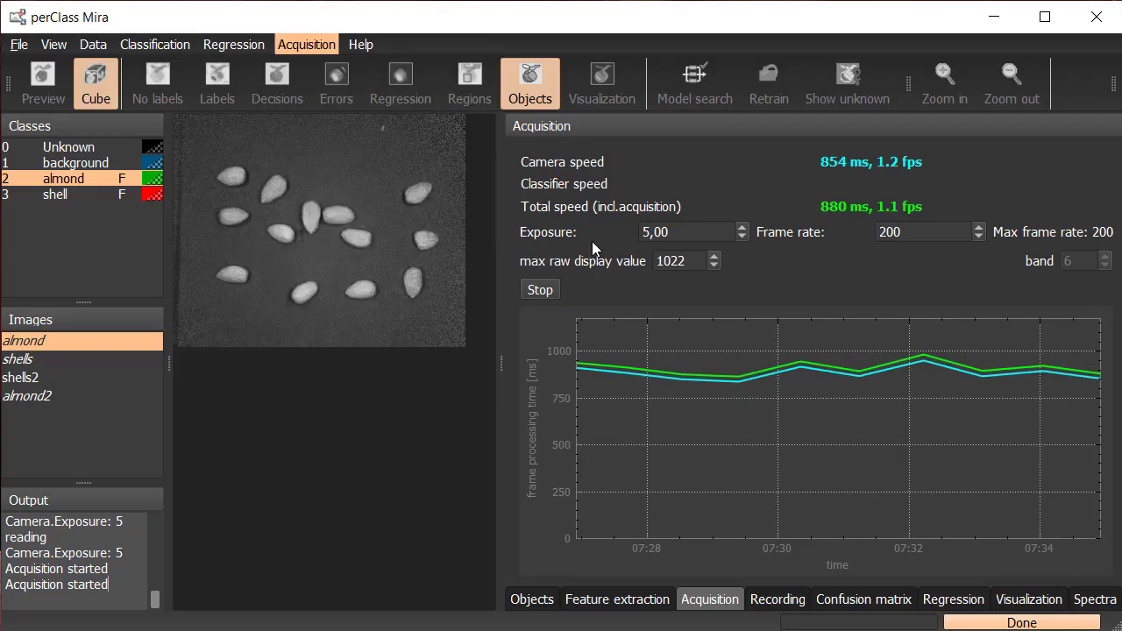
{"action": "left_click", "coordinate": [540, 289]}
{"action": "left_click", "coordinate": [307, 44]}
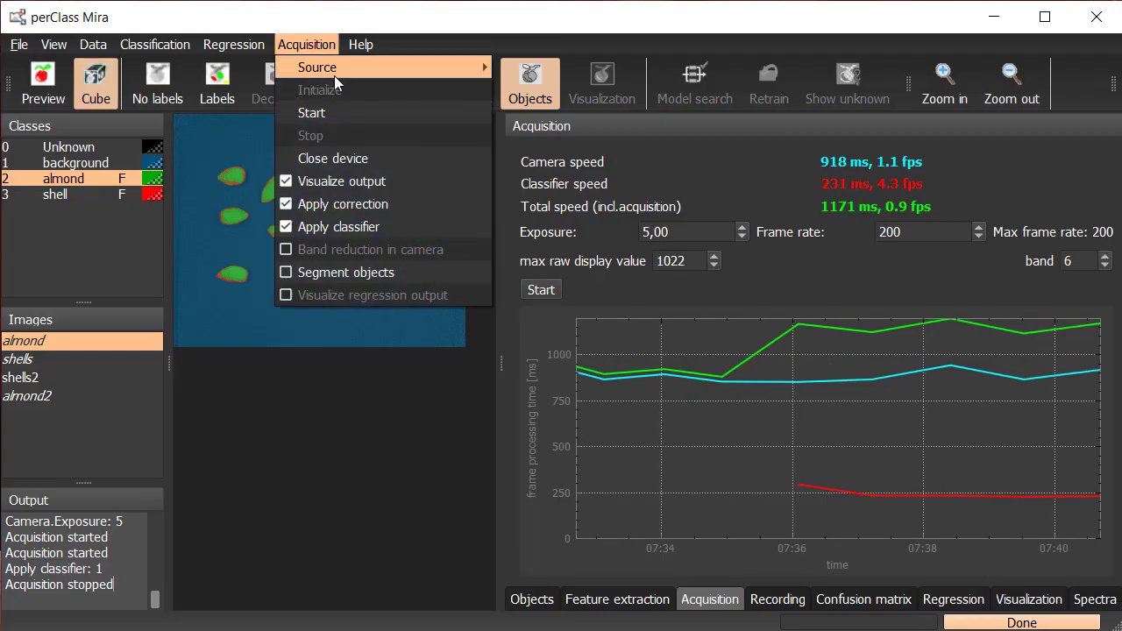
{"action": "left_click", "coordinate": [354, 272]}
{"action": "left_click", "coordinate": [553, 295]}
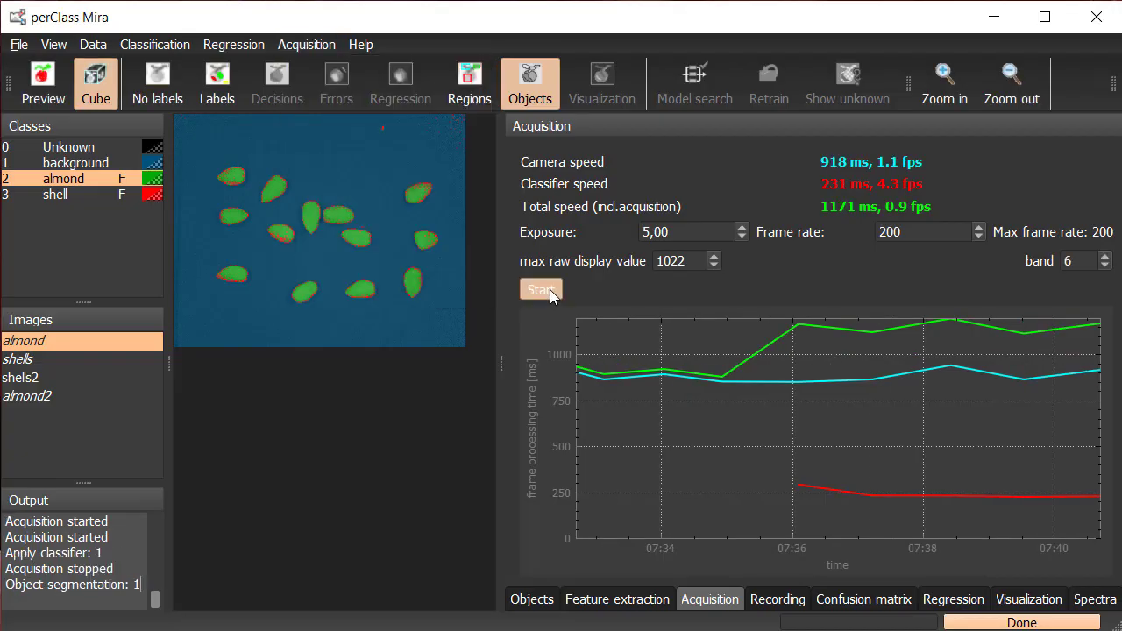
- Let the live stream classify each almond and shell on the belt as a whole object
{"action": "key", "text": "space"}
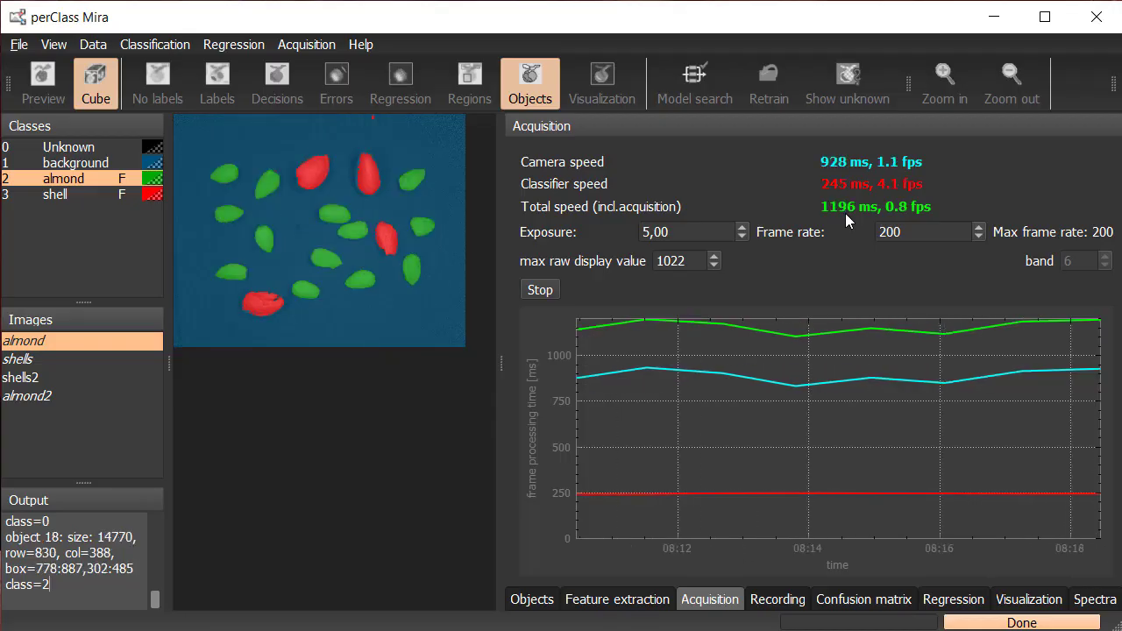
- Stop live acquisition and close the camera device
{"action": "left_click", "coordinate": [540, 291]}
{"action": "left_click", "coordinate": [323, 50]}
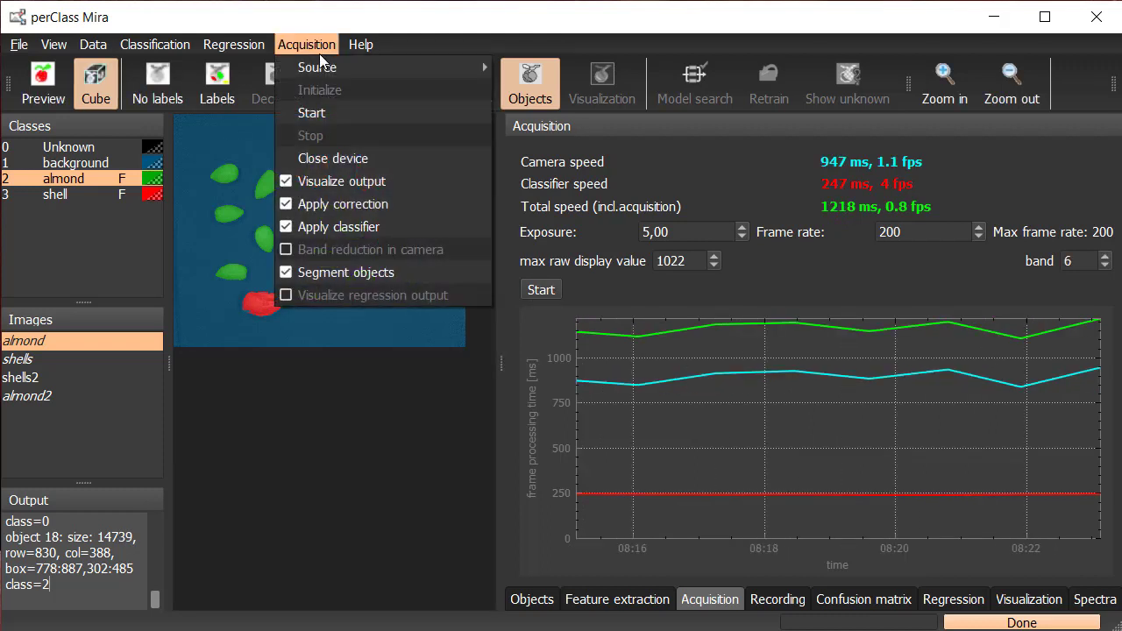
{"action": "left_click", "coordinate": [318, 160]}
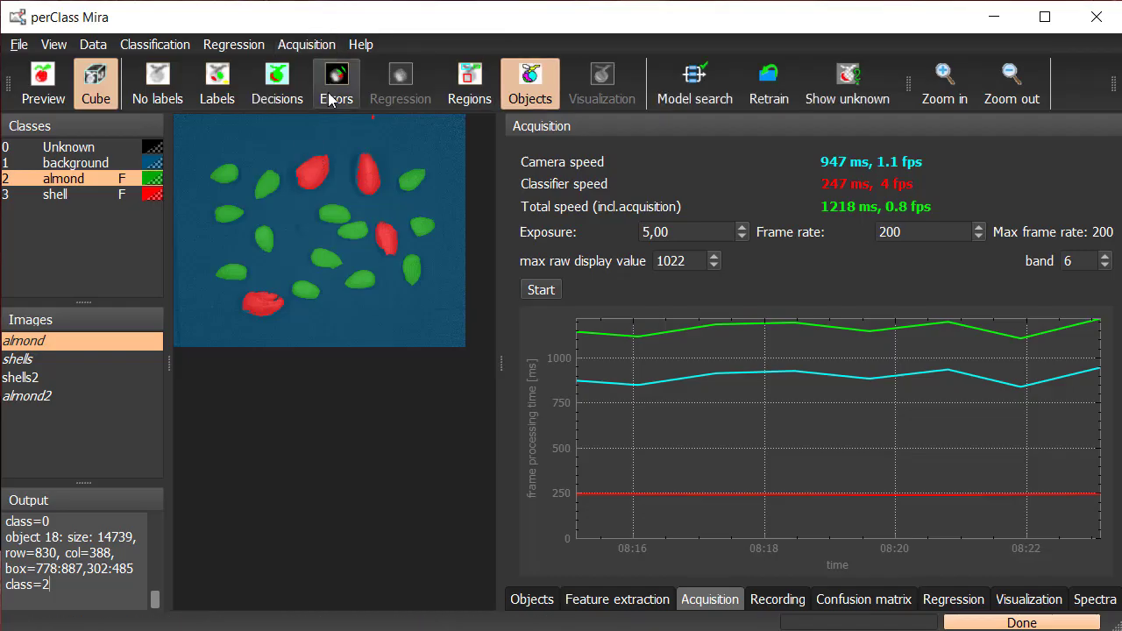
- Disable six bands in the spectra plot, keeping 4 of 10, and run Model search
{"action": "left_click", "coordinate": [1094, 600]}
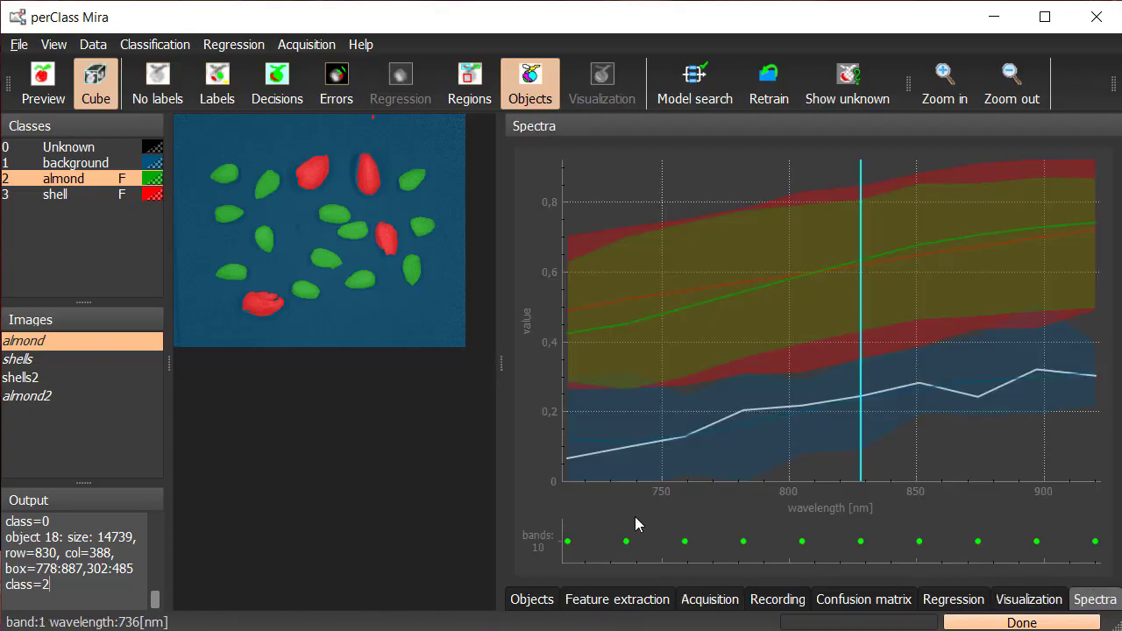
{"action": "left_click", "coordinate": [569, 542]}
{"action": "left_click", "coordinate": [803, 542]}
{"action": "left_click", "coordinate": [861, 542]}
{"action": "left_click", "coordinate": [919, 543]}
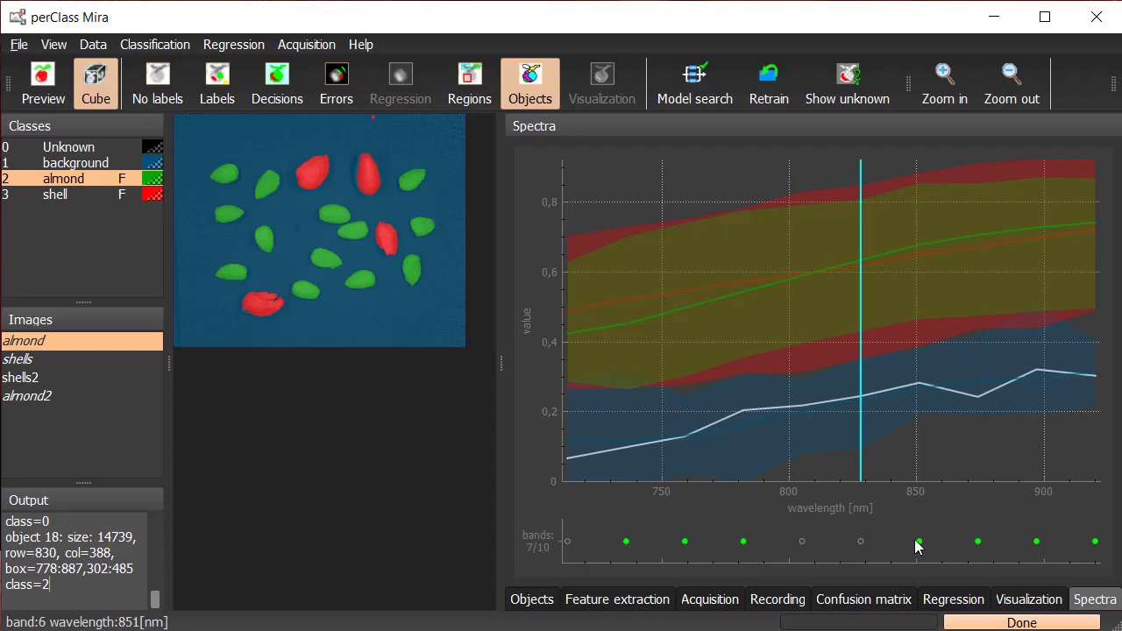
{"action": "left_click", "coordinate": [1037, 542]}
{"action": "left_click", "coordinate": [1095, 542]}
{"action": "left_click", "coordinate": [710, 75]}
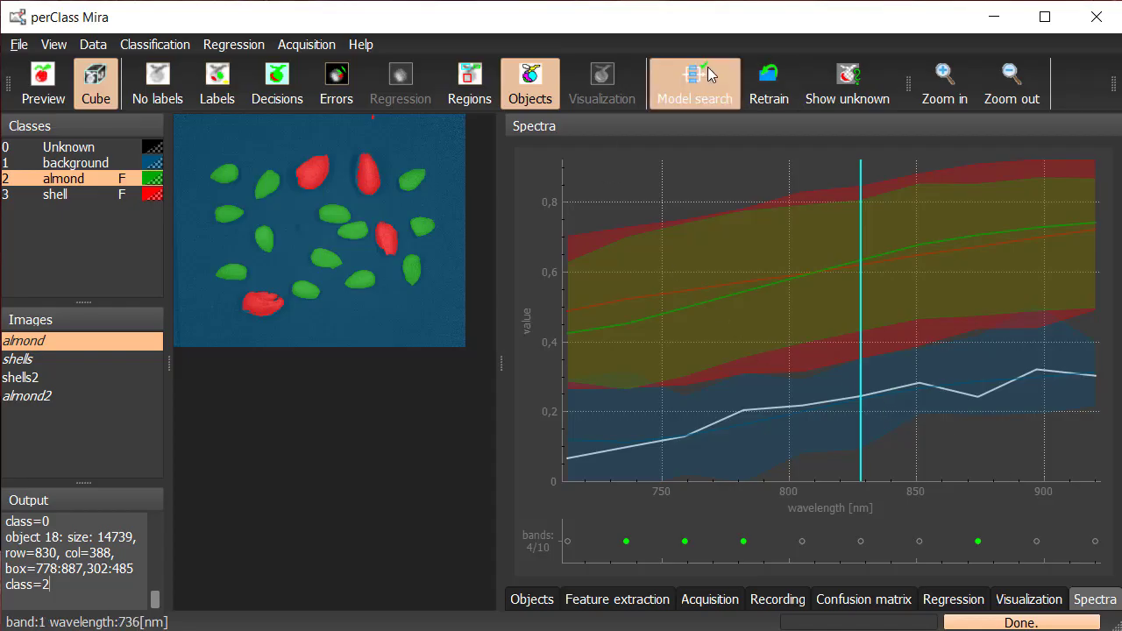
- Review the 4-band model's decisions and object results on shells, shells2, almond2 and almond
{"action": "left_click", "coordinate": [85, 361]}
{"action": "left_click", "coordinate": [72, 380]}
{"action": "left_click", "coordinate": [67, 394]}
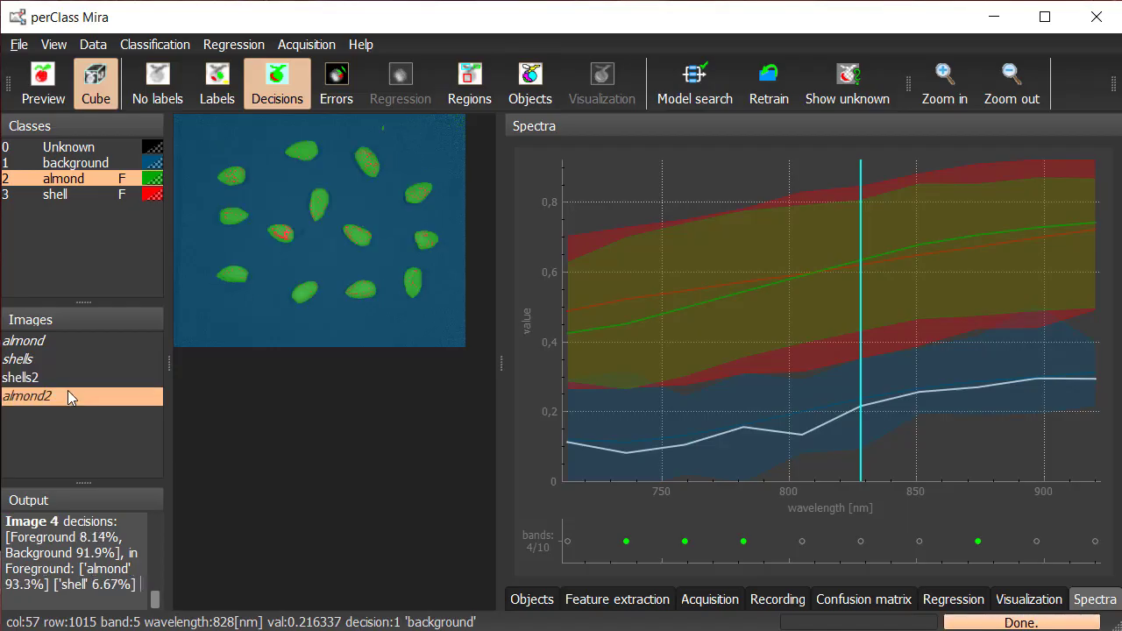
{"action": "left_click", "coordinate": [65, 348]}
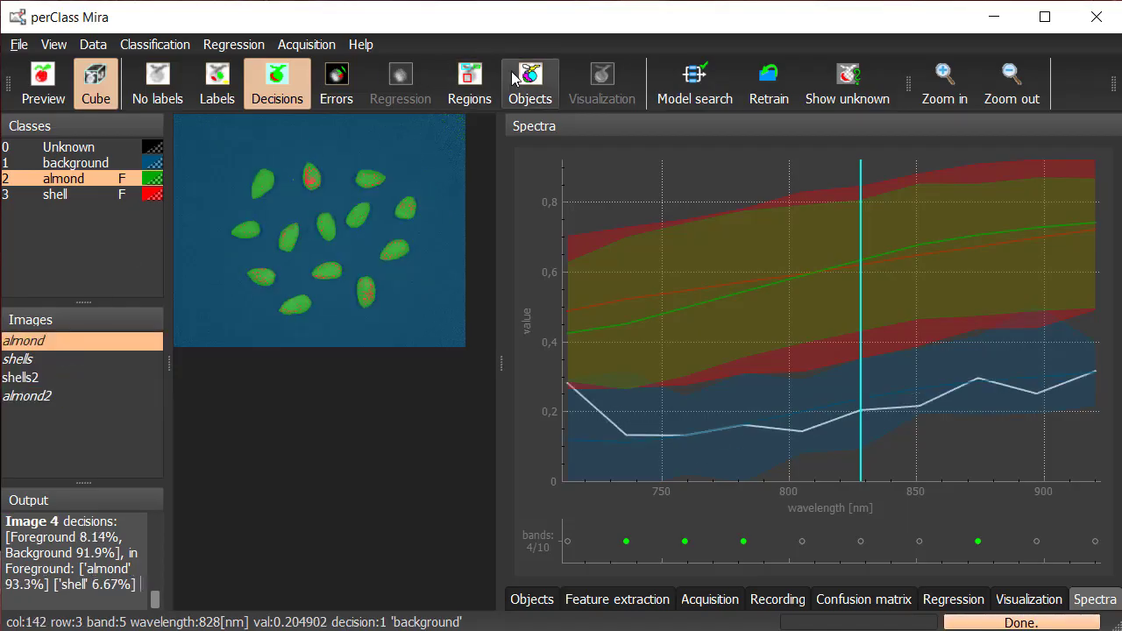
{"action": "left_click", "coordinate": [511, 71]}
{"action": "left_click", "coordinate": [58, 361]}
{"action": "left_click", "coordinate": [61, 379]}
{"action": "left_click", "coordinate": [58, 395]}
{"action": "left_click", "coordinate": [64, 360]}
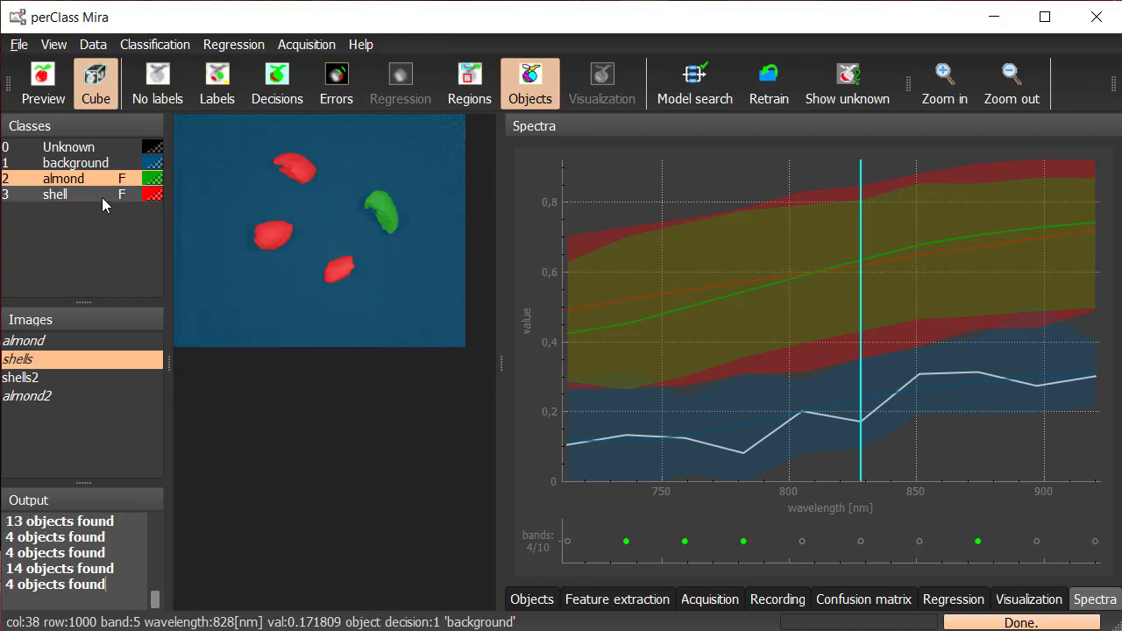
- Label part of the upper shell as shell, raising the shells image to 88.3% shell
{"action": "left_click", "coordinate": [78, 194]}
{"action": "scroll", "coordinate": [395, 231], "scroll_direction": "up", "scroll_amount": 4}
{"action": "key", "text": "o"}
{"action": "left_click", "coordinate": [269, 107]}
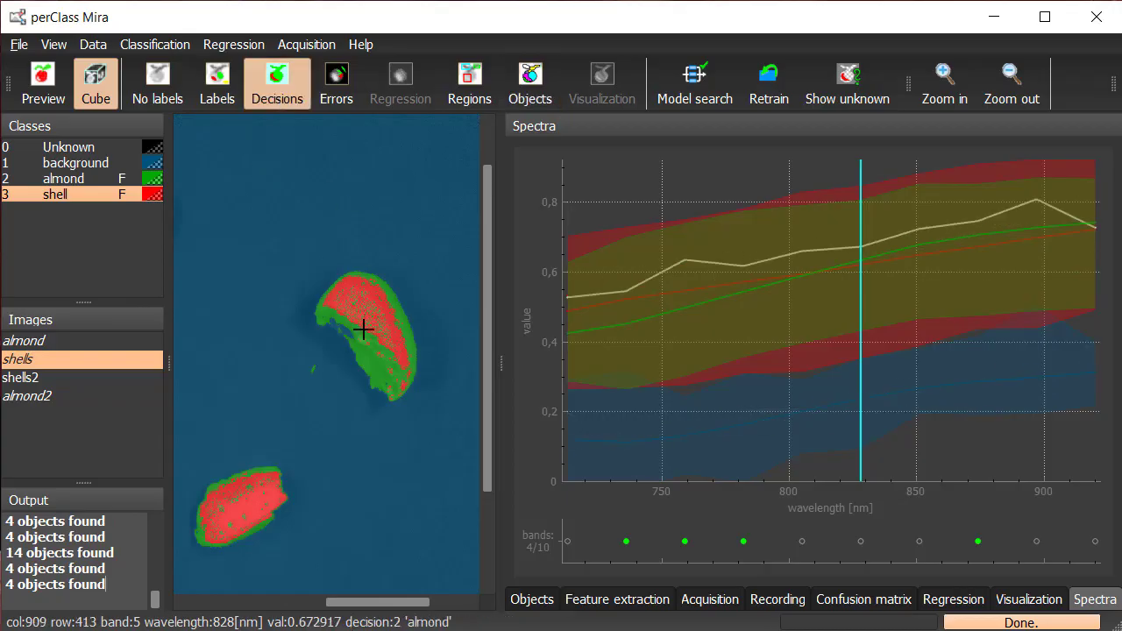
{"action": "key", "text": "l"}
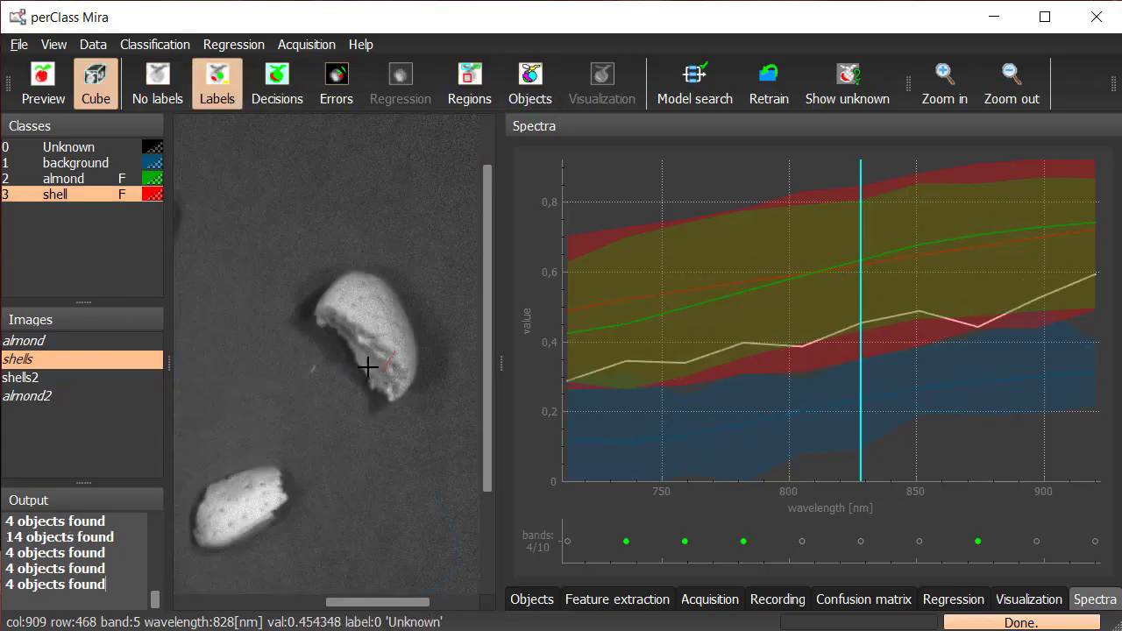
{"action": "left_click_drag", "start_coordinate": [376, 380], "coordinate": [379, 390]}
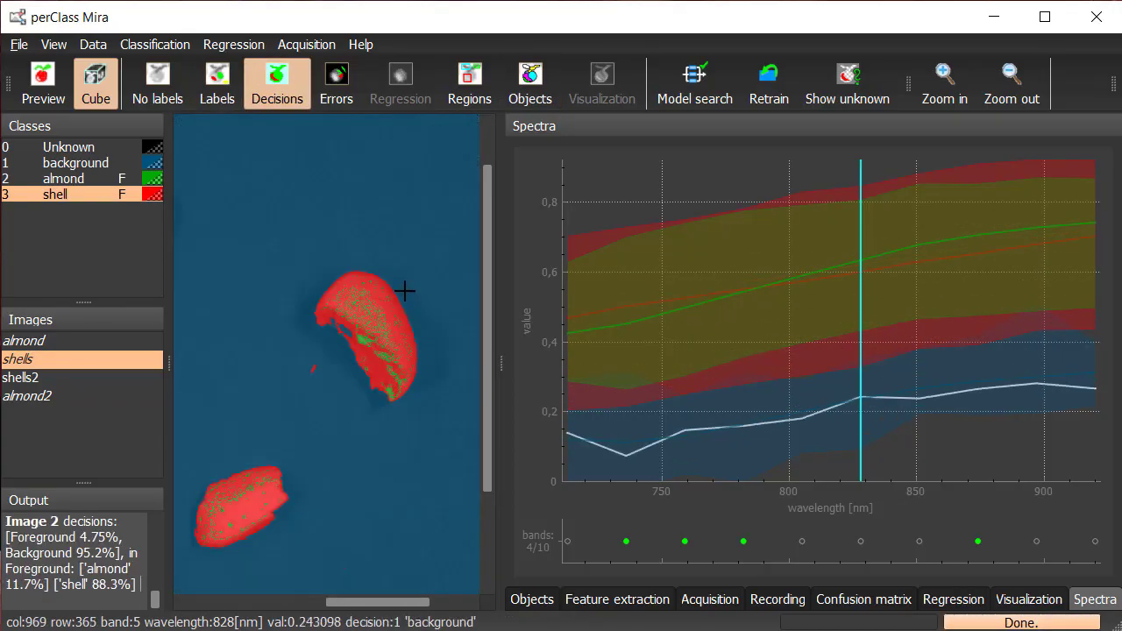
{"action": "scroll", "coordinate": [396, 290], "scroll_direction": "down", "scroll_amount": 4}
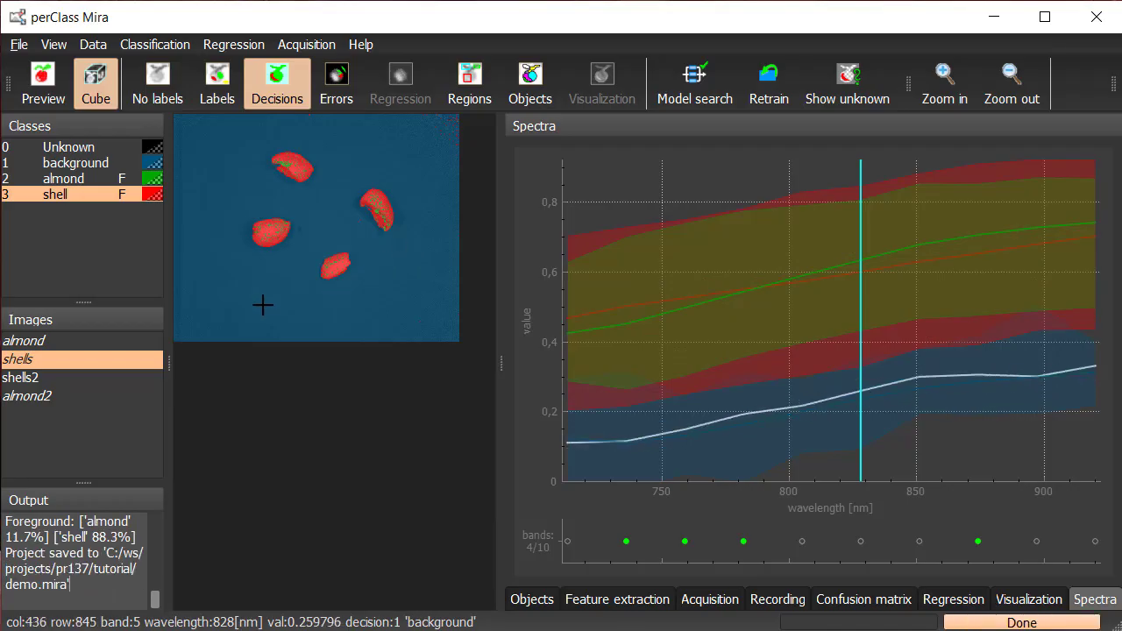
- Enable in-camera band reduction, reinitialize and start live acquisition at 227 ms (4.4 fps)
{"action": "left_click", "coordinate": [307, 44]}
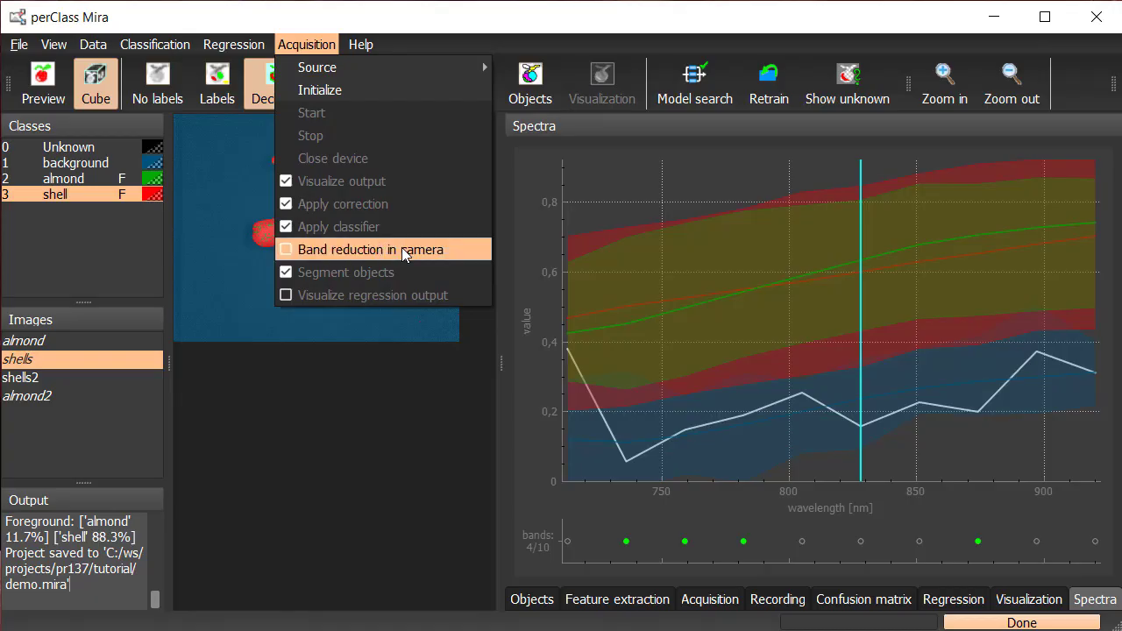
{"action": "left_click", "coordinate": [399, 249]}
{"action": "left_click", "coordinate": [306, 43]}
{"action": "left_click", "coordinate": [324, 91]}
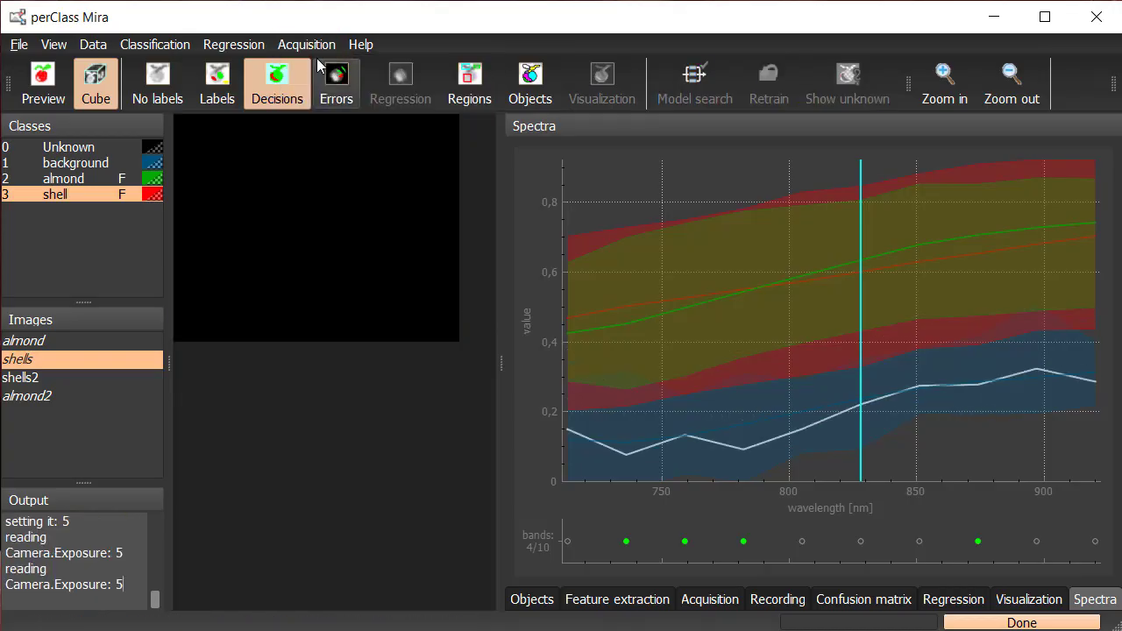
{"action": "left_click", "coordinate": [314, 43]}
{"action": "left_click", "coordinate": [339, 113]}
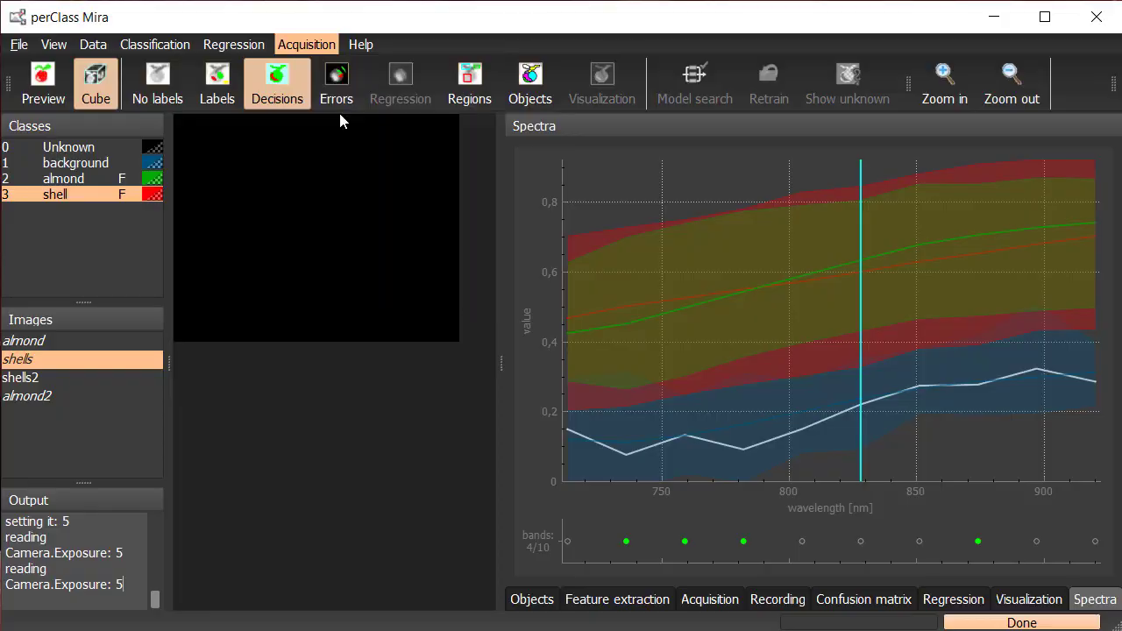
{"action": "left_click", "coordinate": [727, 601]}
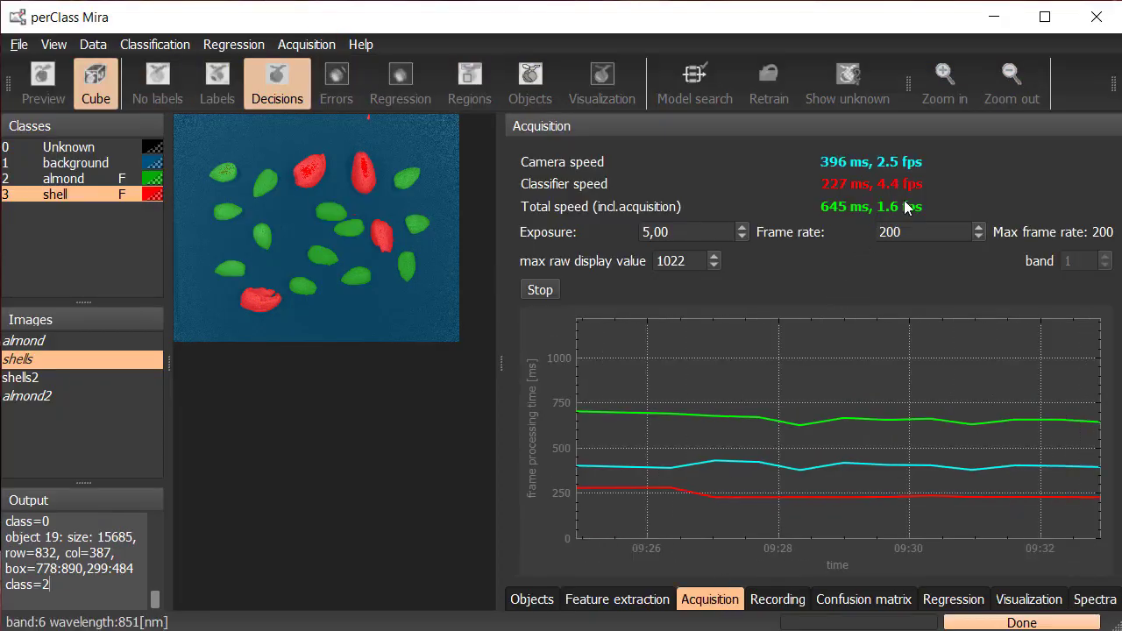